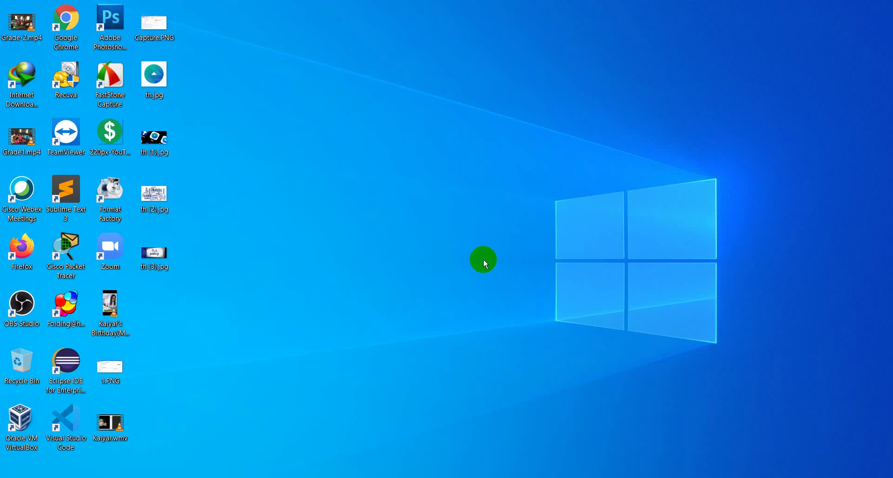
Refresh the desktop twice from its right-click menu.
{"action": "right_click", "coordinate": [327, 219]}
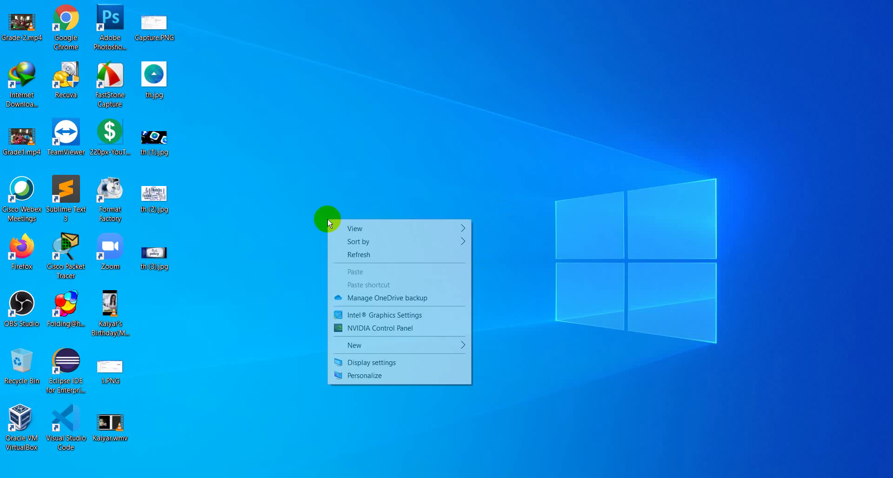
{"action": "left_click", "coordinate": [373, 258]}
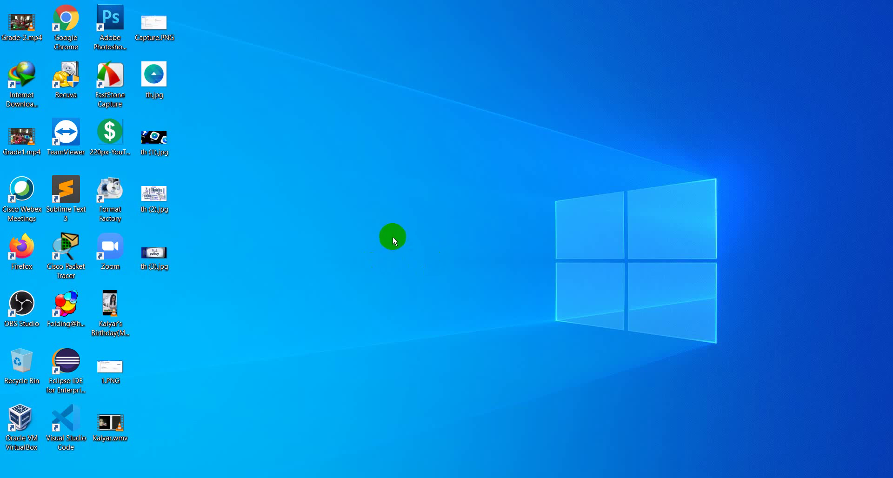
{"action": "right_click", "coordinate": [434, 101]}
{"action": "left_click", "coordinate": [479, 136]}
{"action": "key", "text": "super+r"}
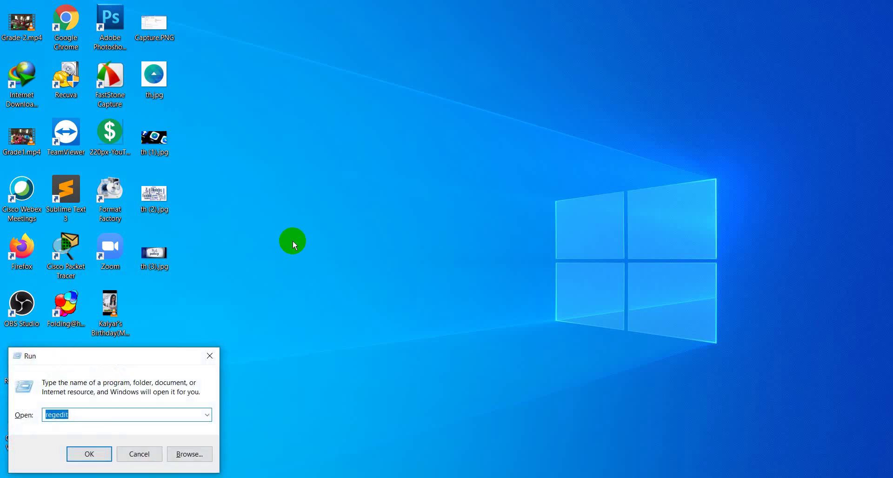
{"action": "type", "text": "re"}
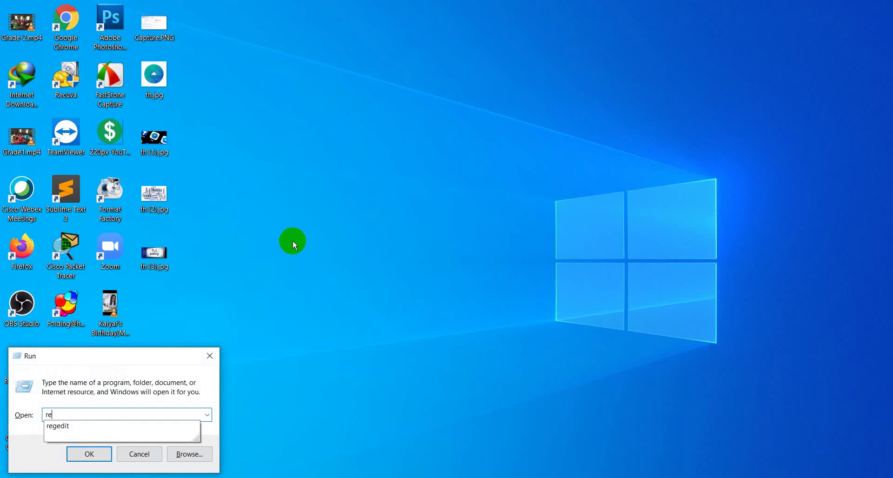
{"action": "type", "text": "ged"}
{"action": "type", "text": "it"}
{"action": "key", "text": "super"}
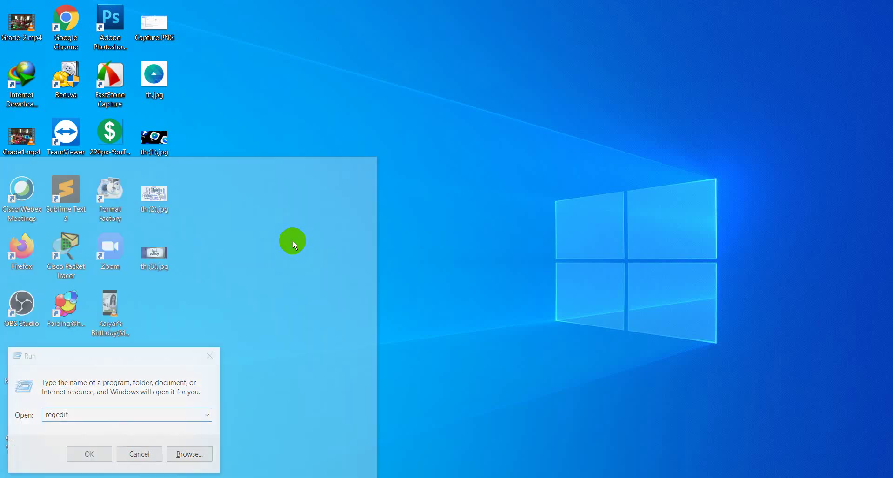
{"action": "type", "text": "regi"}
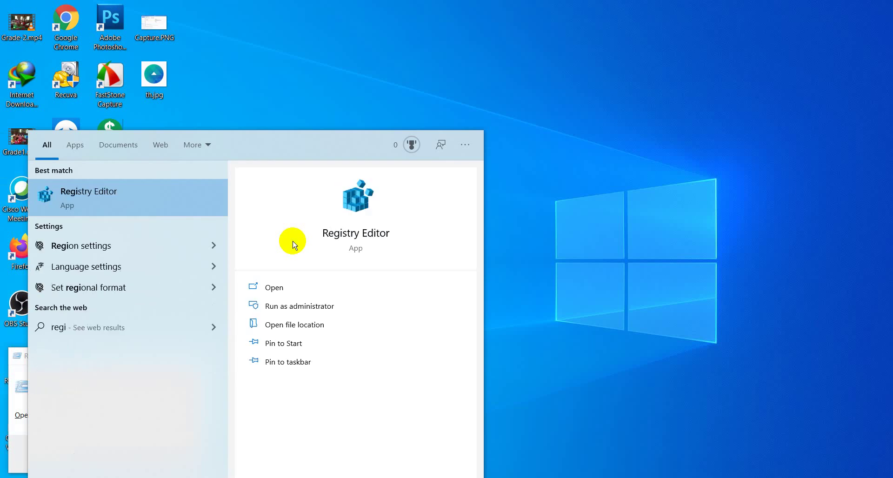
{"action": "type", "text": "sry"}
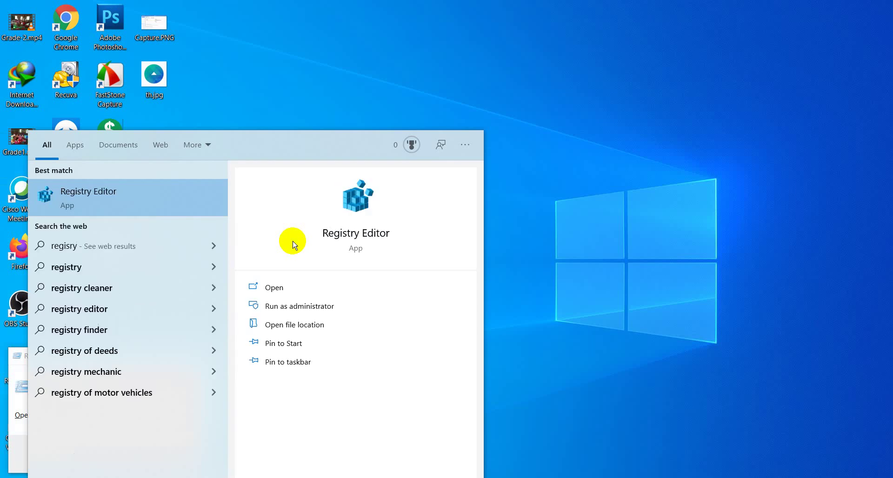
{"action": "type", "text": " edi"}
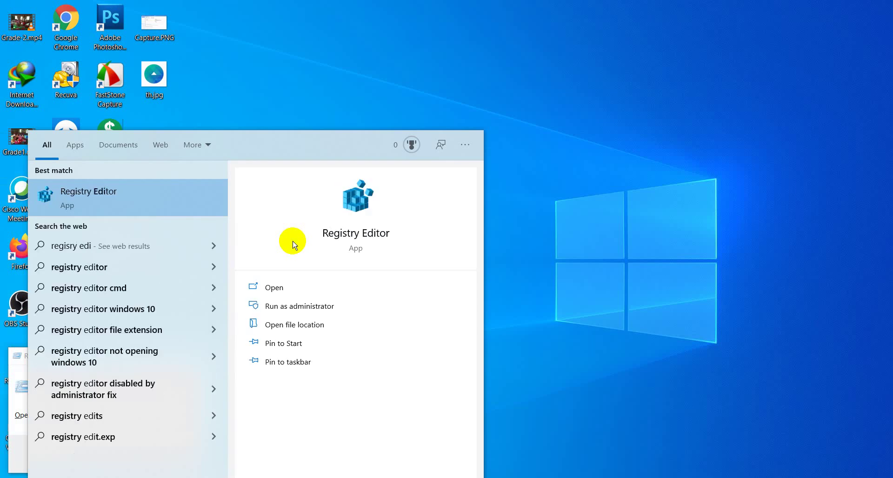
{"action": "type", "text": "to"}
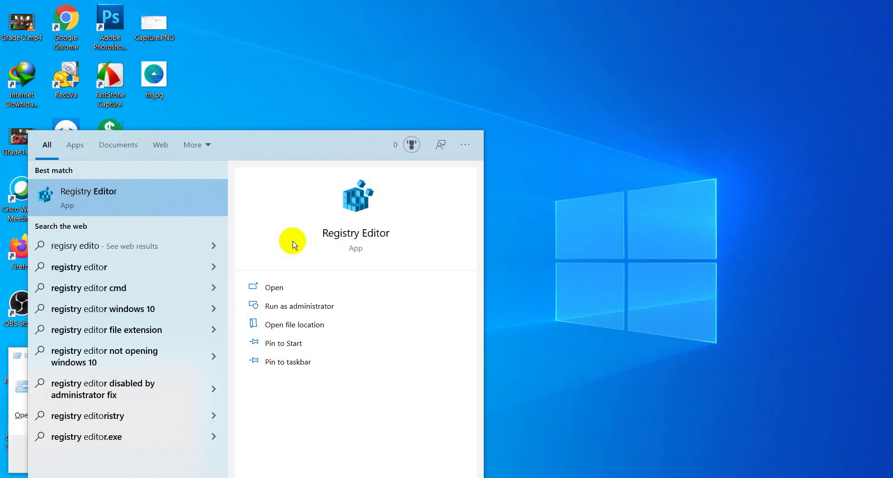
{"action": "key", "text": "Escape"}
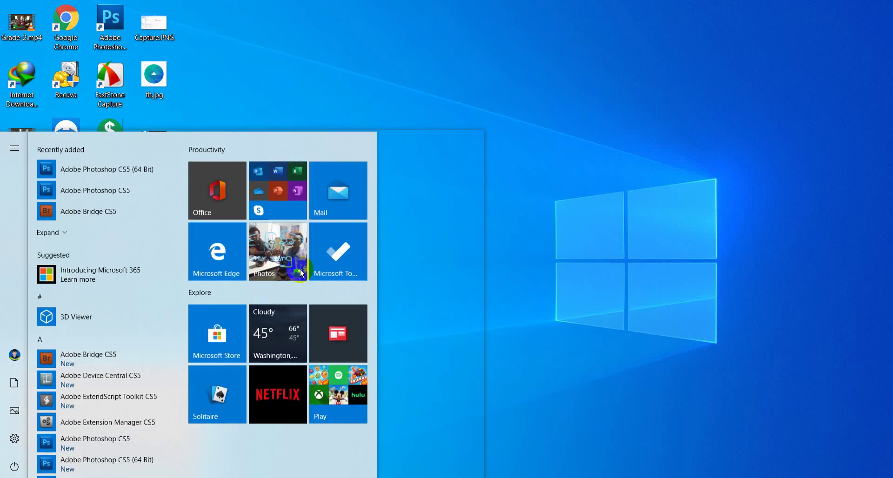
{"action": "key", "text": "super"}
{"action": "left_click", "coordinate": [300, 269]}
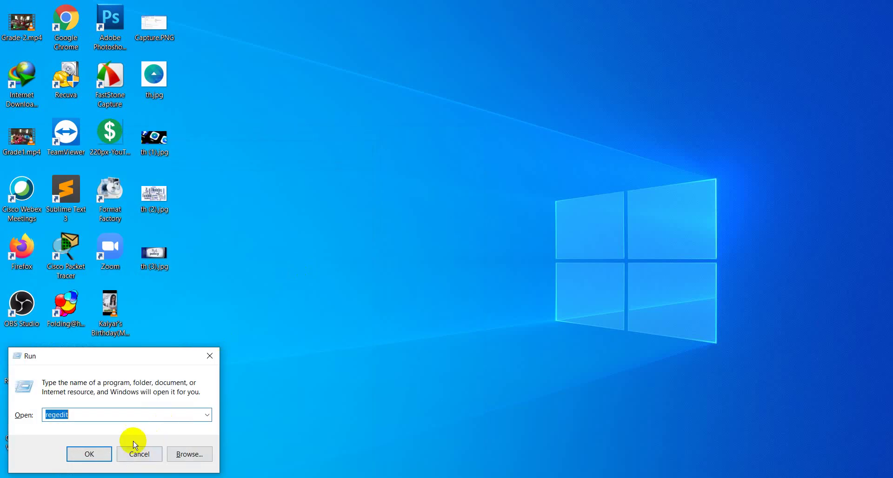
Launch regedit and expand HKEY_LOCAL_MACHINE > HARDWARE > DESCRIPTION.
{"action": "left_click", "coordinate": [105, 413]}
{"action": "key", "text": "Return"}
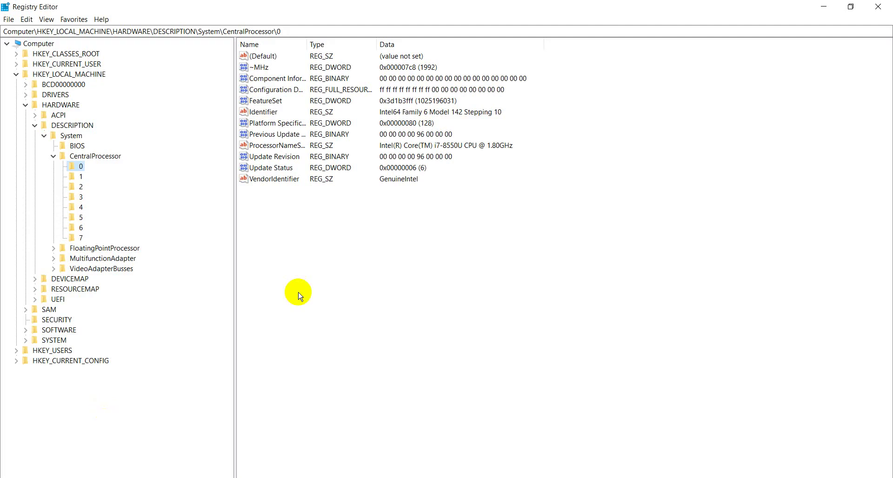
{"action": "left_click", "coordinate": [17, 75]}
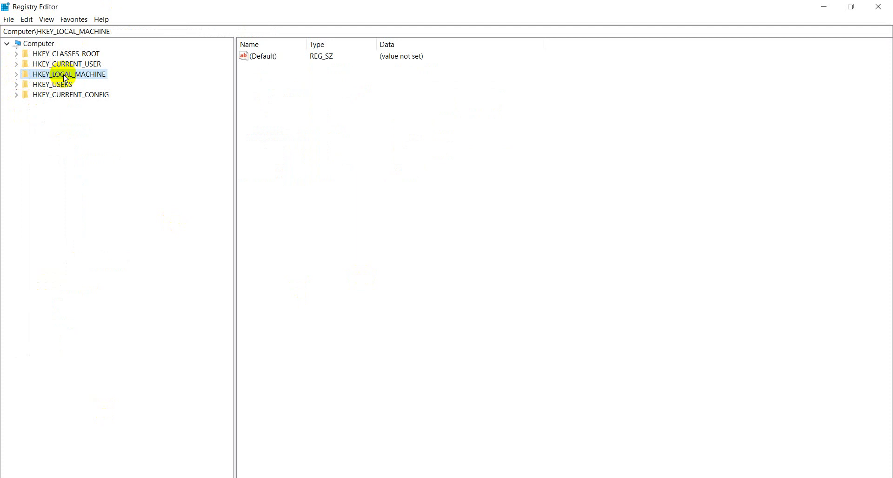
{"action": "left_click", "coordinate": [17, 76]}
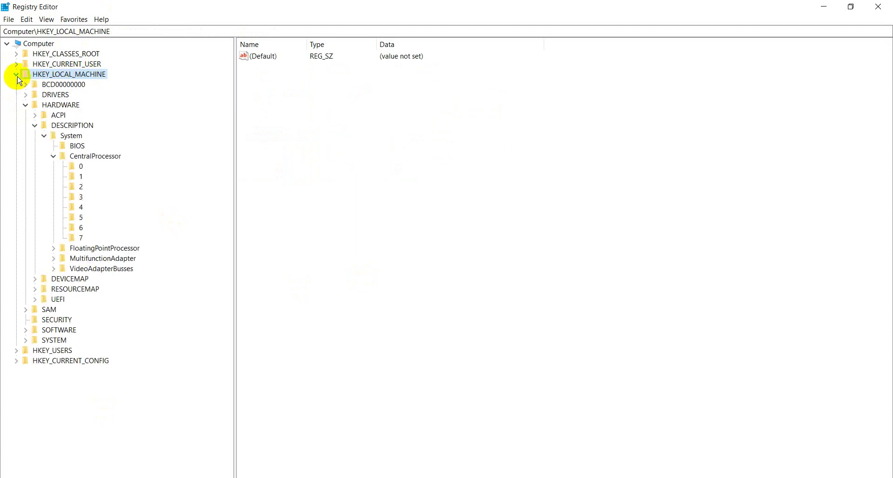
{"action": "left_click", "coordinate": [26, 106]}
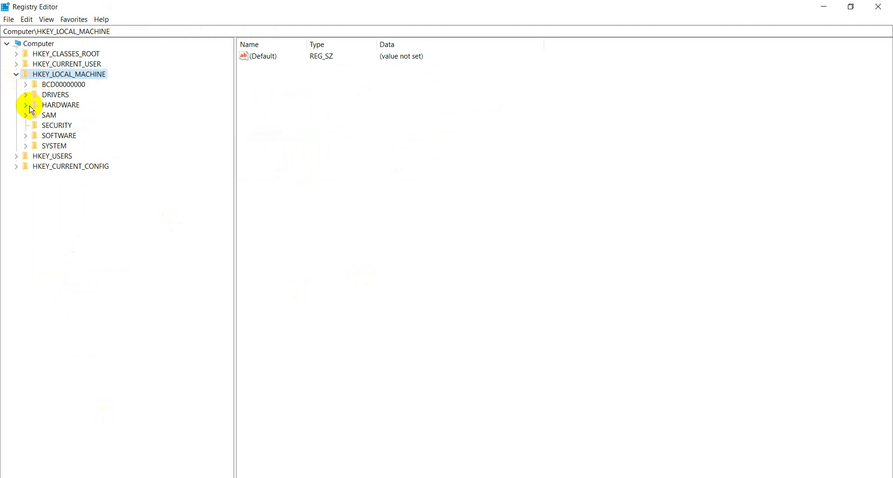
{"action": "left_click", "coordinate": [26, 105]}
{"action": "left_click", "coordinate": [36, 127]}
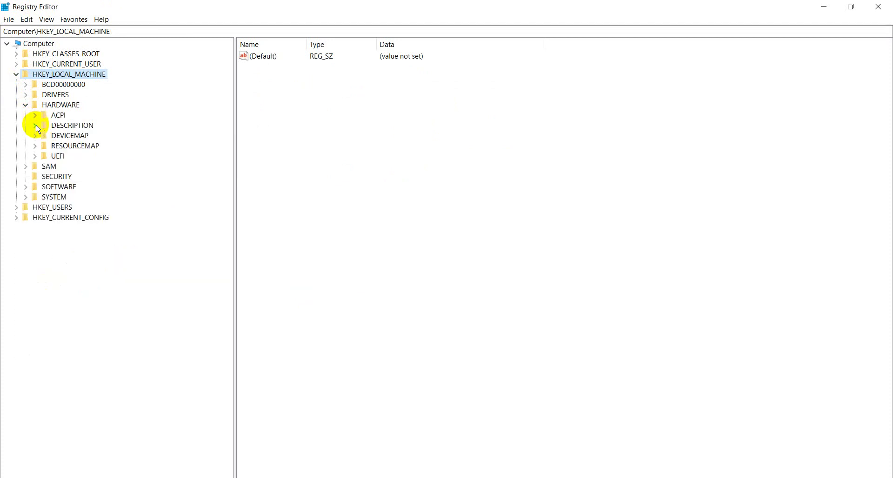
{"action": "left_click", "coordinate": [37, 126]}
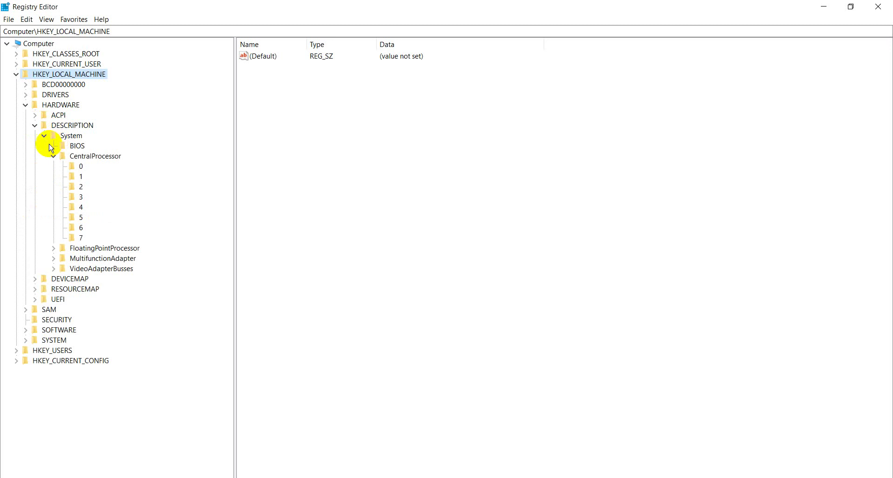
Expand System > CentralProcessor and select ProcessorNameString in processor key 0.
{"action": "left_click", "coordinate": [45, 137]}
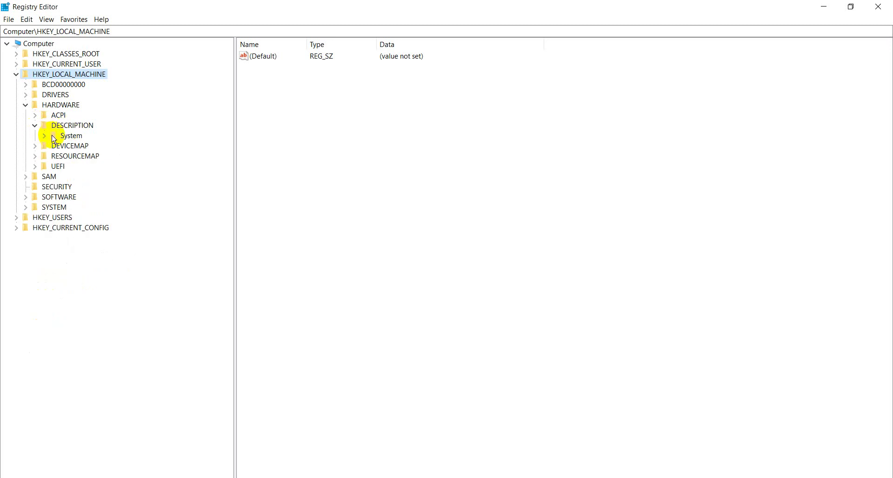
{"action": "left_click", "coordinate": [44, 137]}
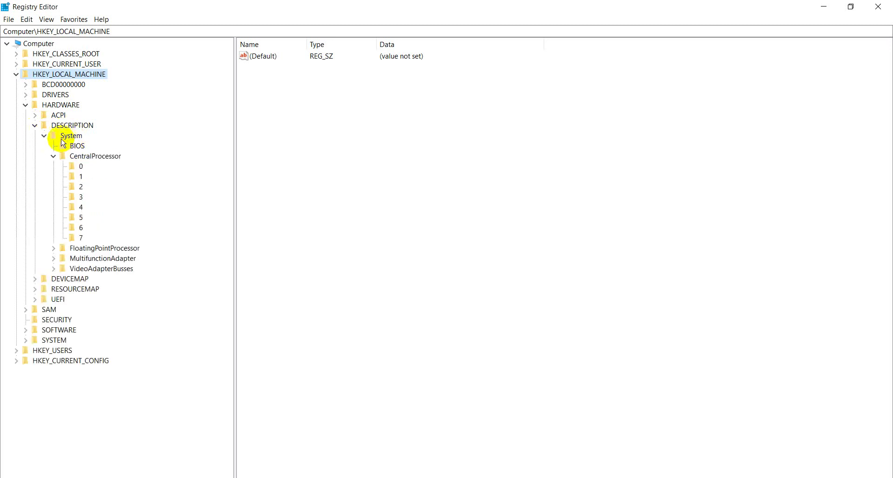
{"action": "left_click", "coordinate": [53, 157]}
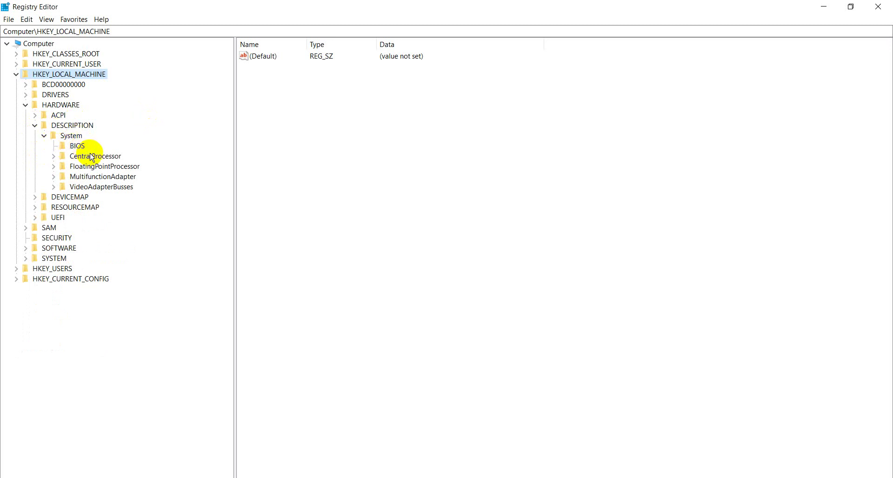
{"action": "left_click", "coordinate": [54, 157]}
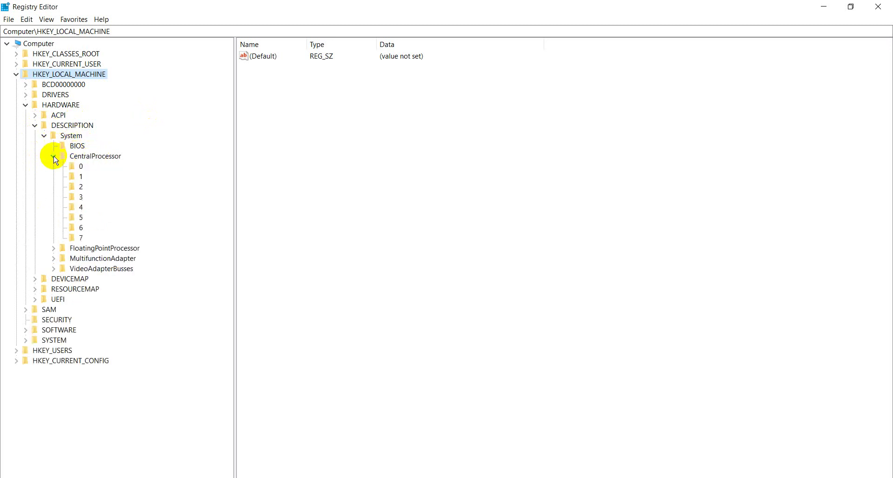
{"action": "left_click", "coordinate": [83, 198]}
{"action": "left_click", "coordinate": [80, 166]}
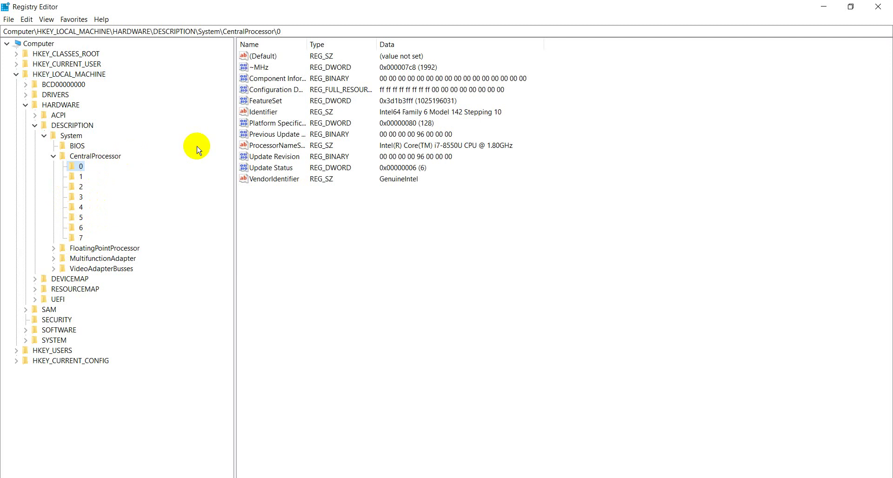
{"action": "left_click", "coordinate": [265, 146]}
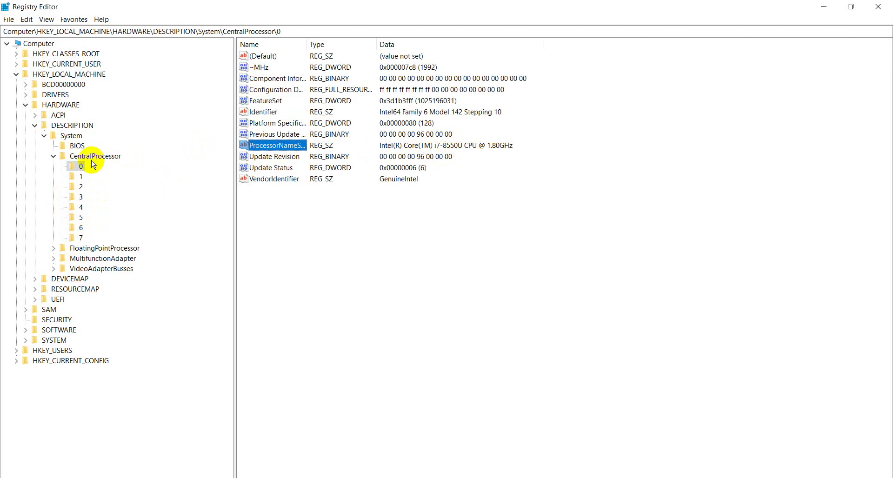
Edit key 0's ProcessorNameString, changing i7 to i9.
{"action": "right_click", "coordinate": [269, 145]}
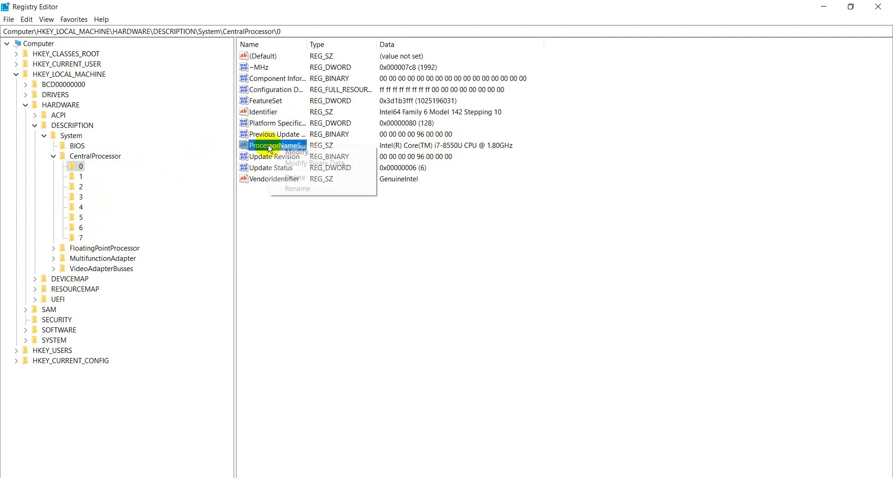
{"action": "left_click", "coordinate": [310, 153]}
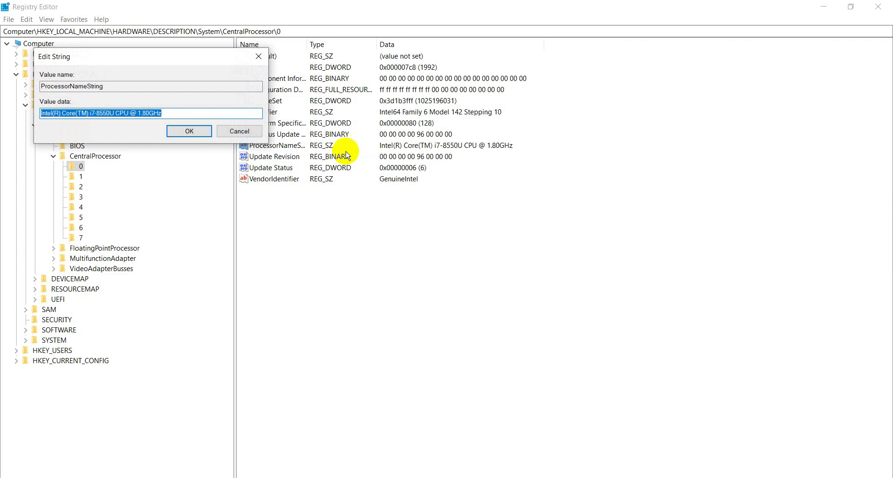
{"action": "left_click_drag", "start_coordinate": [145, 61], "coordinate": [403, 54]}
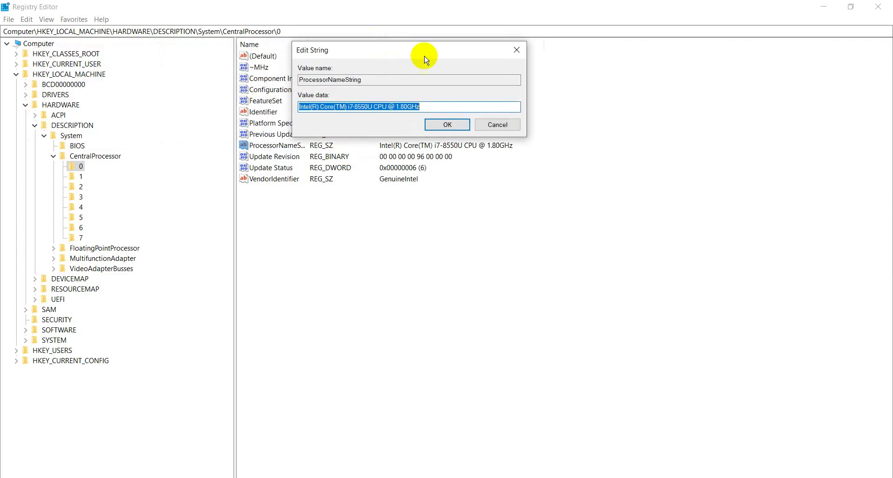
{"action": "left_click", "coordinate": [351, 106]}
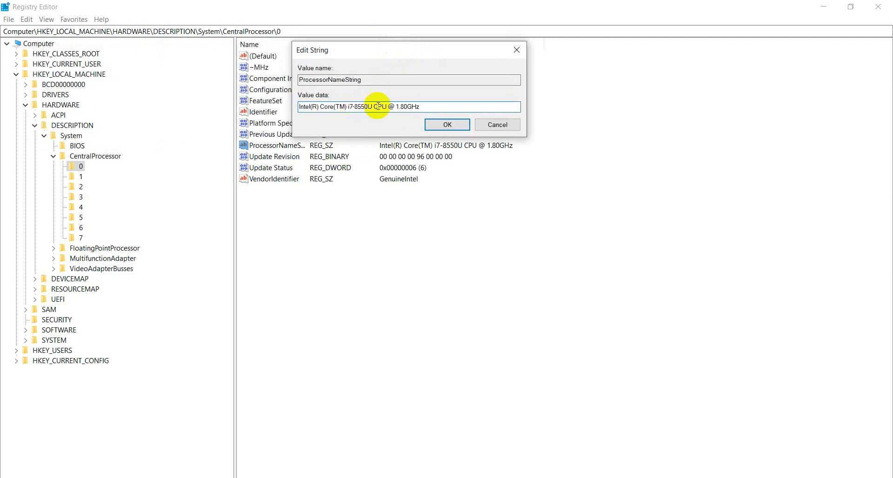
{"action": "key", "text": "BackSpace"}
{"action": "key", "text": "BackSpace"}
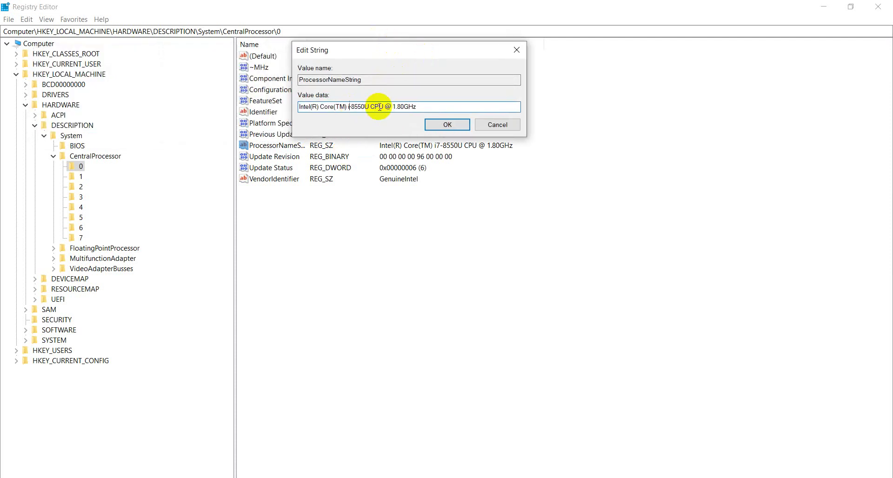
{"action": "type", "text": "9-"}
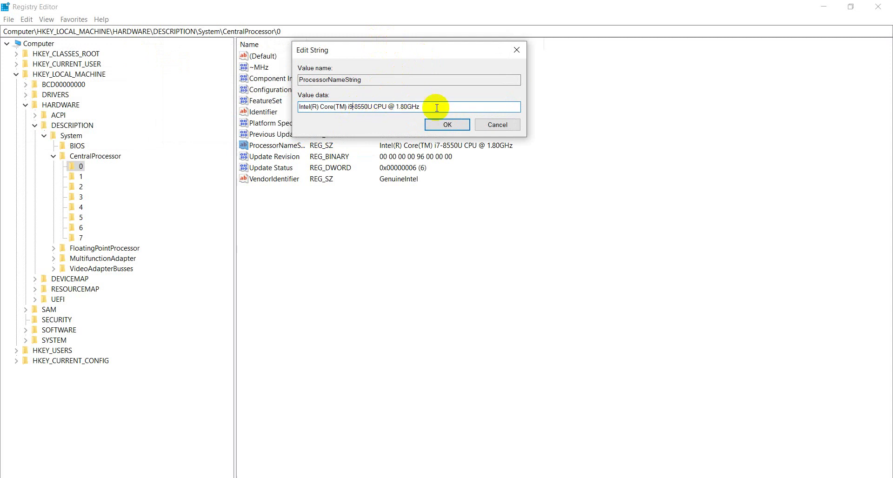
Undo the mistyped model digits, copy-select the full i9-8550U name, and confirm it.
{"action": "key", "text": "ctrl+a"}
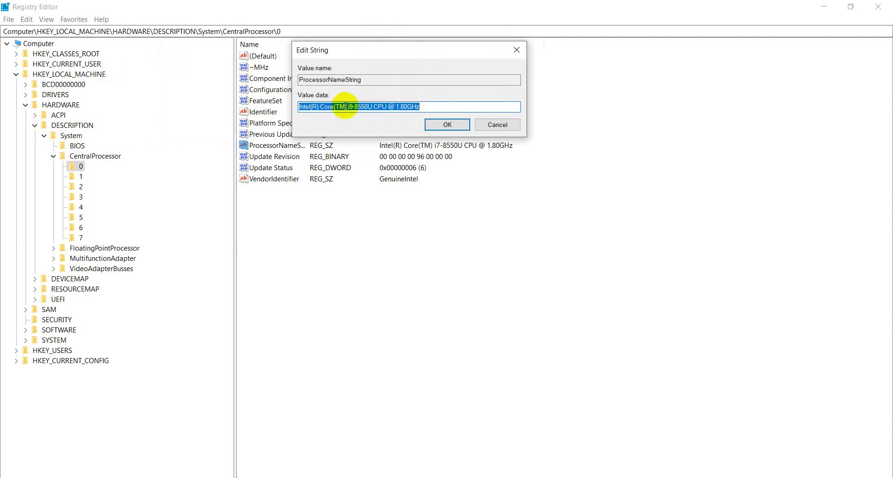
{"action": "left_click", "coordinate": [353, 107]}
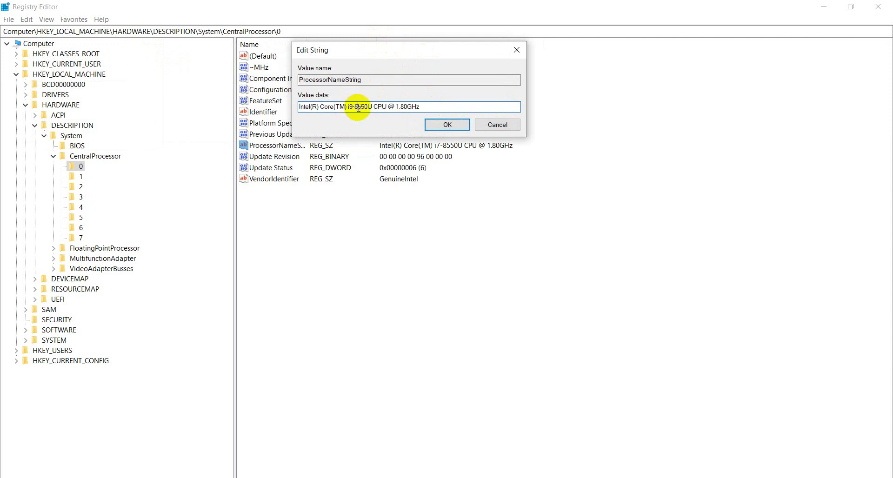
{"action": "key", "text": "BackSpace"}
{"action": "key", "text": "BackSpace"}
{"action": "type", "text": "10"}
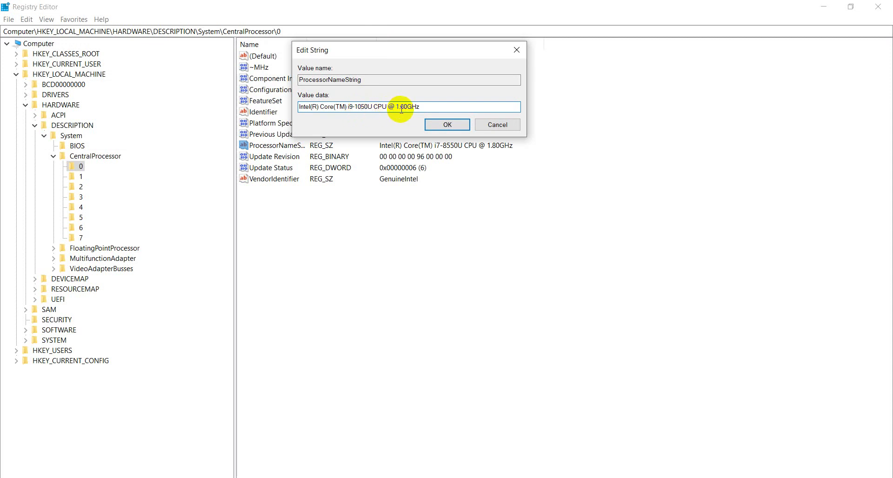
{"action": "key", "text": "ctrl+z"}
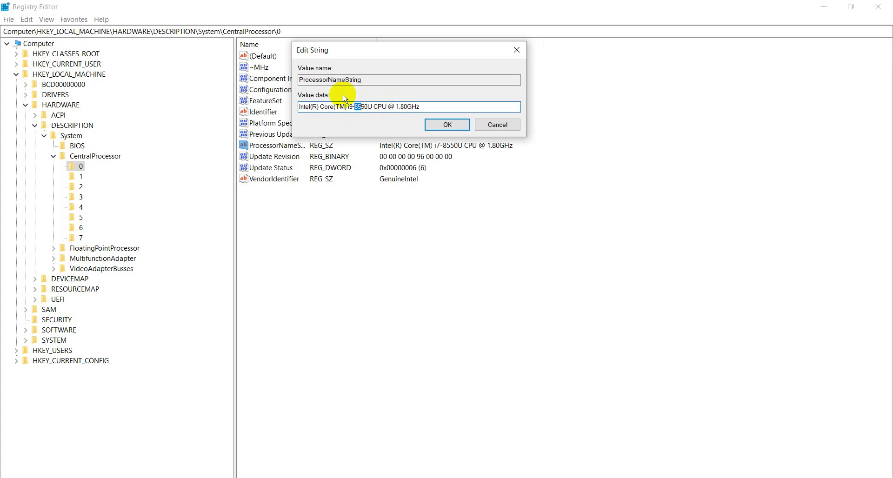
{"action": "left_click", "coordinate": [352, 106]}
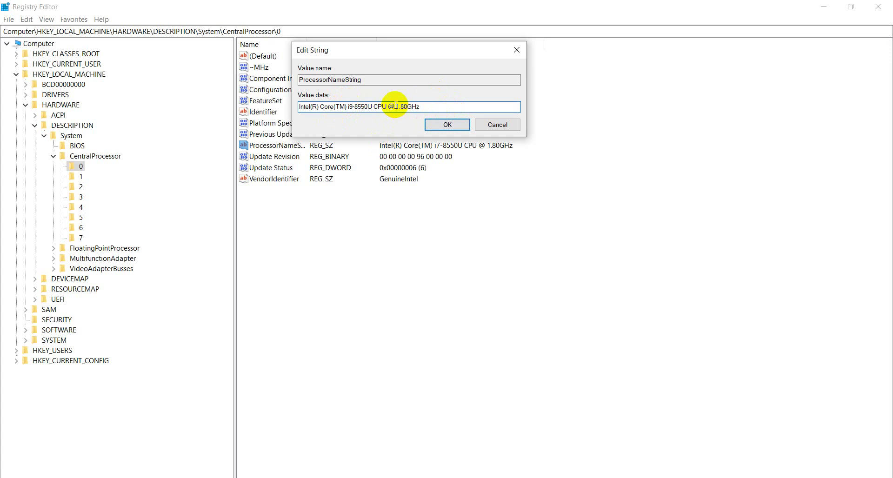
{"action": "key", "text": "ctrl+a"}
{"action": "key", "text": "ctrl+c"}
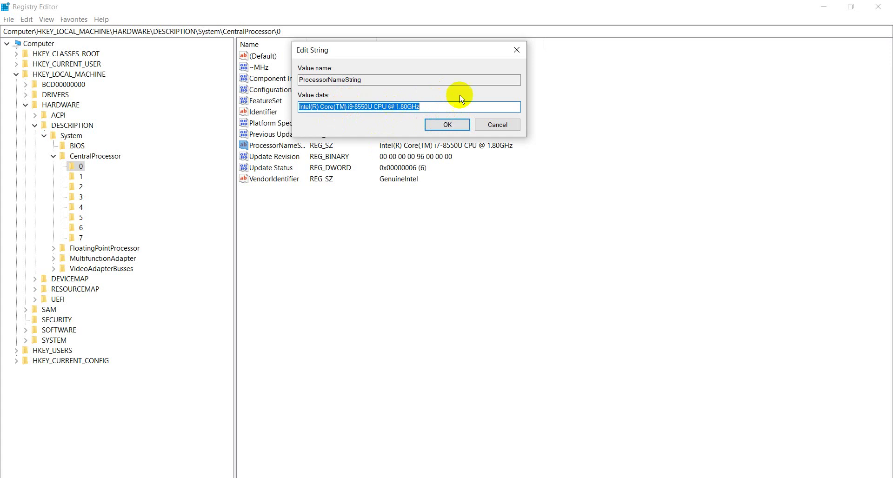
{"action": "left_click", "coordinate": [449, 127]}
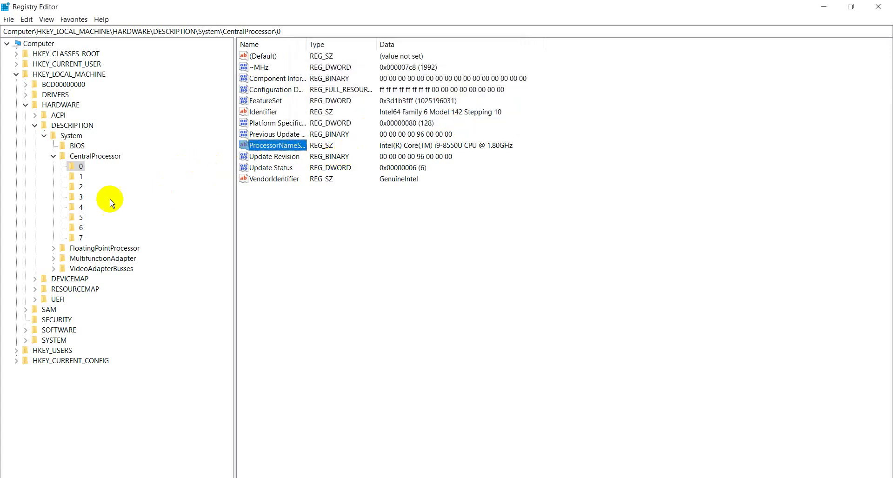
Paste the i9-8550U name into ProcessorNameString for CentralProcessor keys 1 and 2.
{"action": "left_click", "coordinate": [80, 176]}
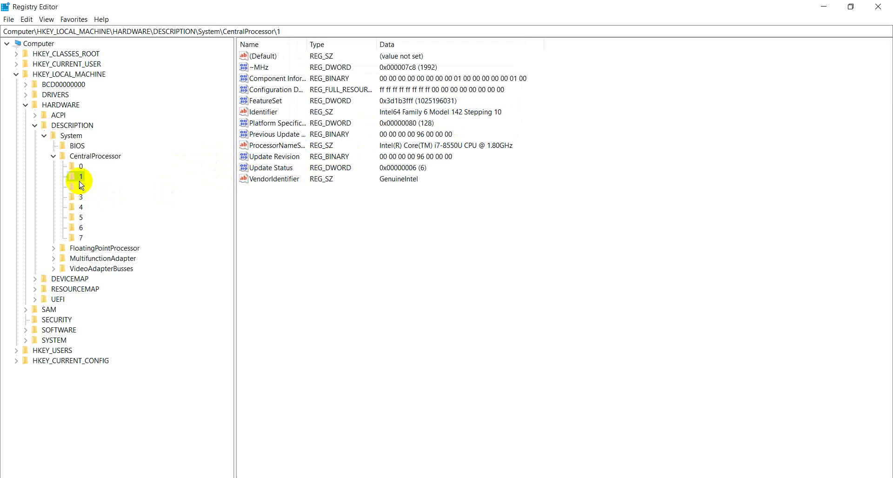
{"action": "left_click", "coordinate": [278, 145]}
{"action": "double_click", "coordinate": [278, 145]}
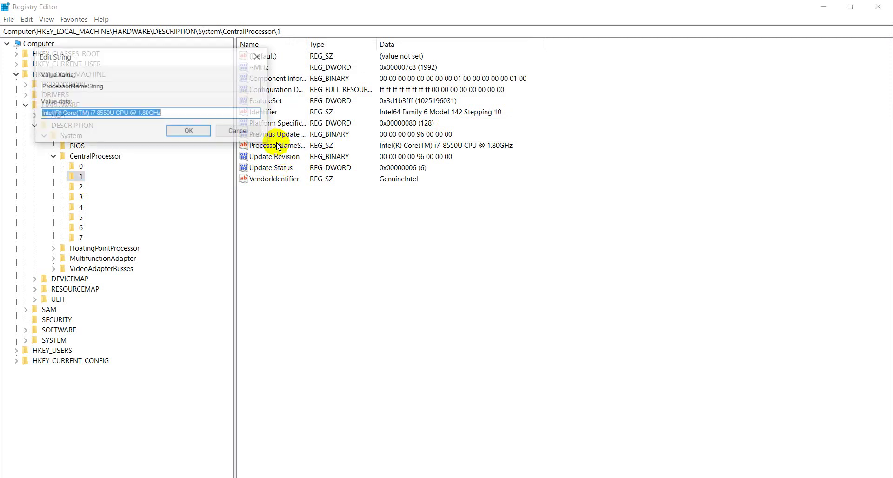
{"action": "key", "text": "ctrl+v"}
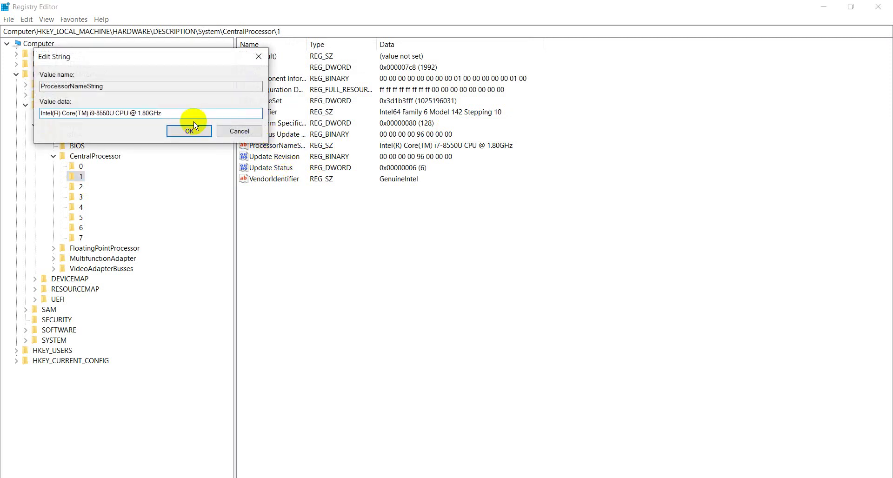
{"action": "left_click", "coordinate": [189, 131]}
{"action": "left_click", "coordinate": [84, 188]}
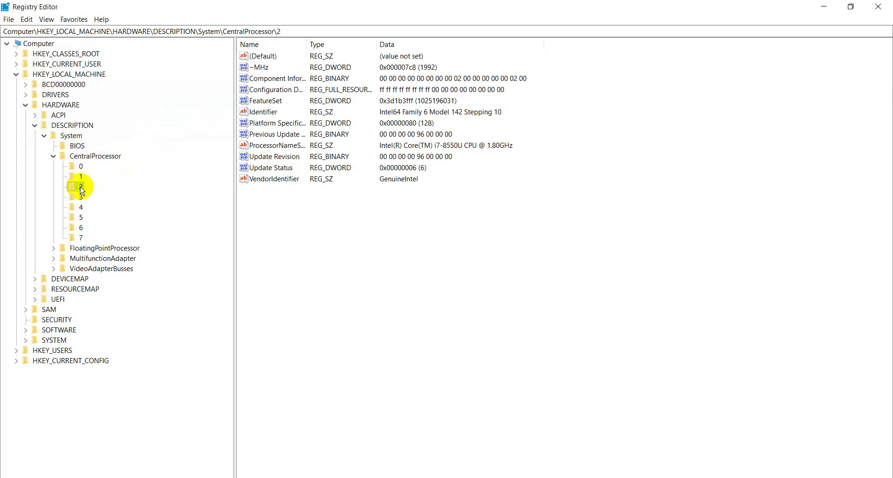
{"action": "double_click", "coordinate": [298, 146]}
{"action": "key", "text": "ctrl+v"}
{"action": "key", "text": "Return"}
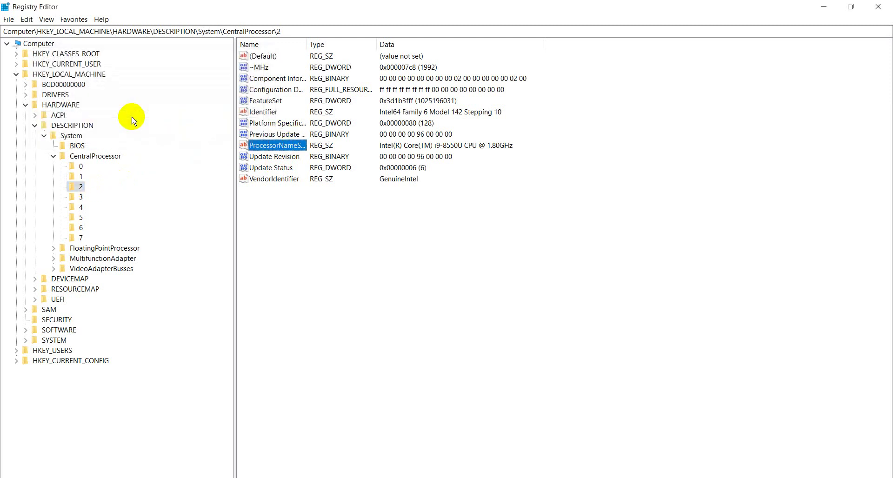
Type 'Intel(R) Core(TM) i9-8550U CPU @ 1.80GHz' as ProcessorNameString for keys 3 and 4.
{"action": "left_click", "coordinate": [73, 197]}
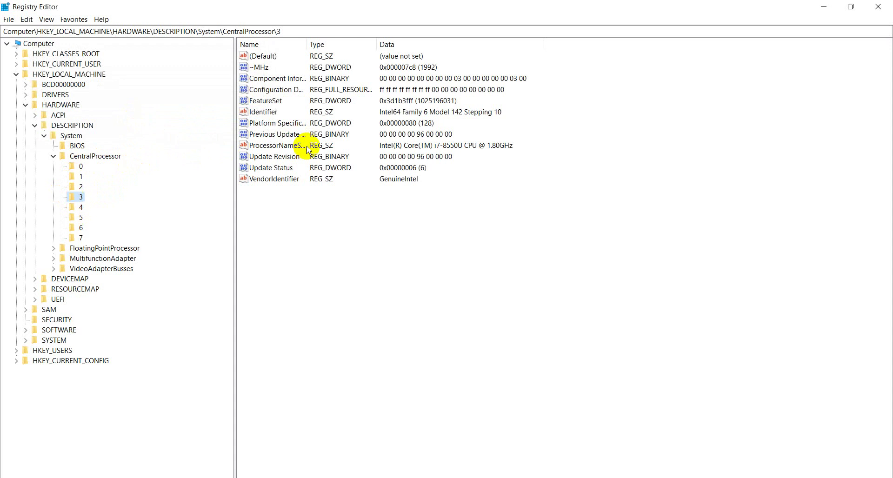
{"action": "left_click", "coordinate": [367, 151]}
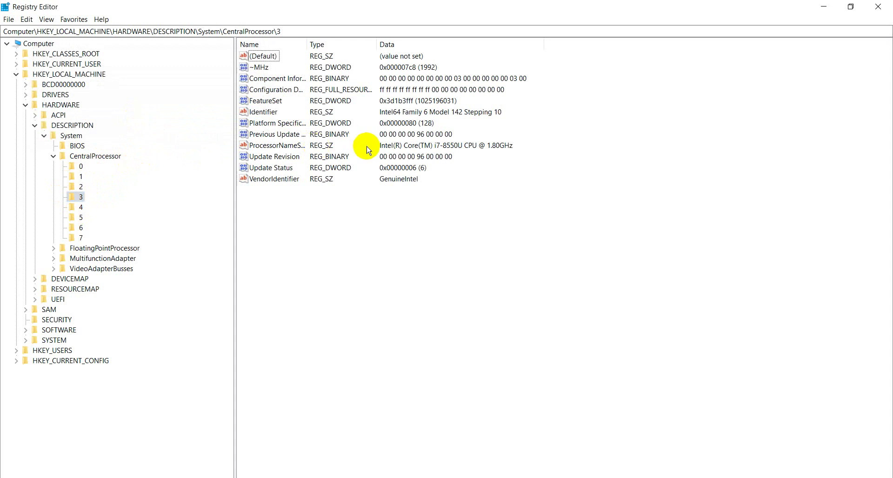
{"action": "double_click", "coordinate": [294, 150]}
{"action": "type", "text": "Intel(R) Core(TM) i9-8550U CPU @ 1.80GHz"}
{"action": "left_click", "coordinate": [204, 130]}
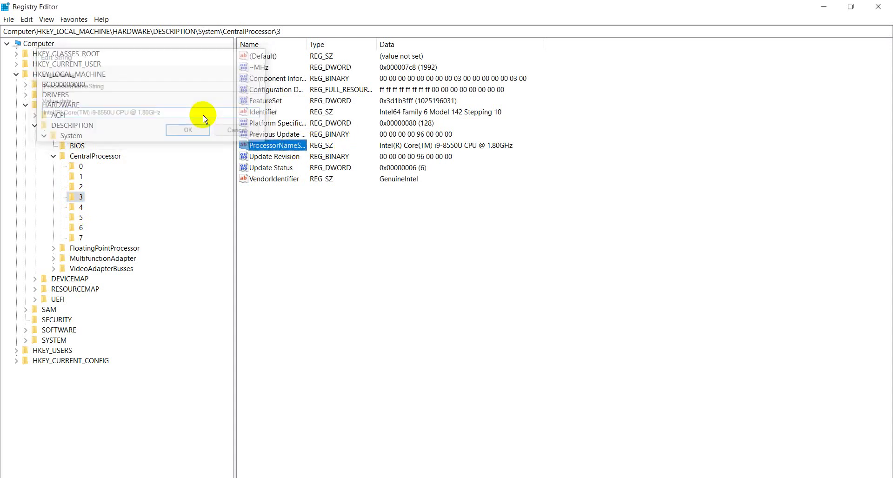
{"action": "left_click", "coordinate": [81, 207]}
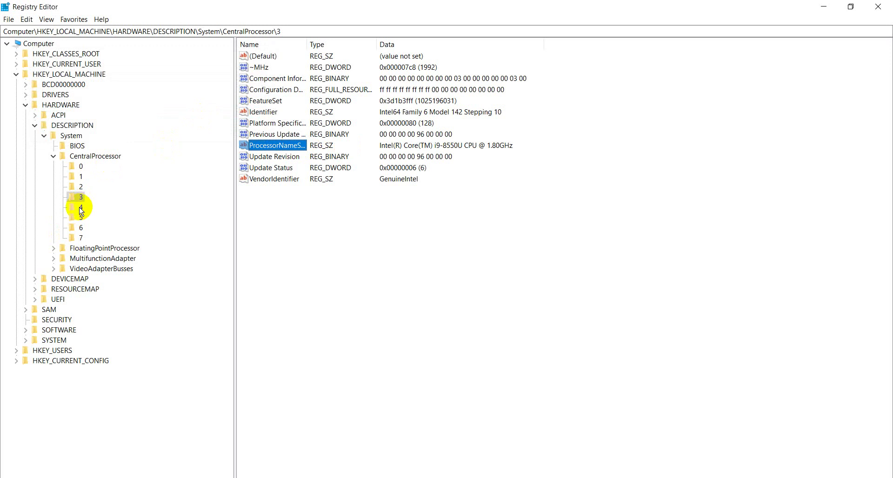
{"action": "double_click", "coordinate": [275, 148]}
{"action": "type", "text": "Intel(R) Core(TM) i9-8550U CPU @ 1.80GHz"}
{"action": "key", "text": "Return"}
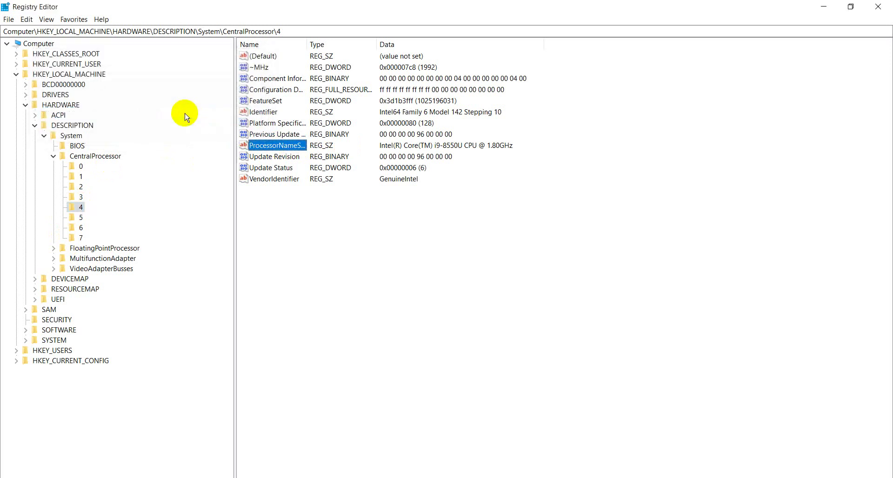
Set key 5's ProcessorNameString to the i9-8550U name, then select key 6.
{"action": "left_click", "coordinate": [79, 217]}
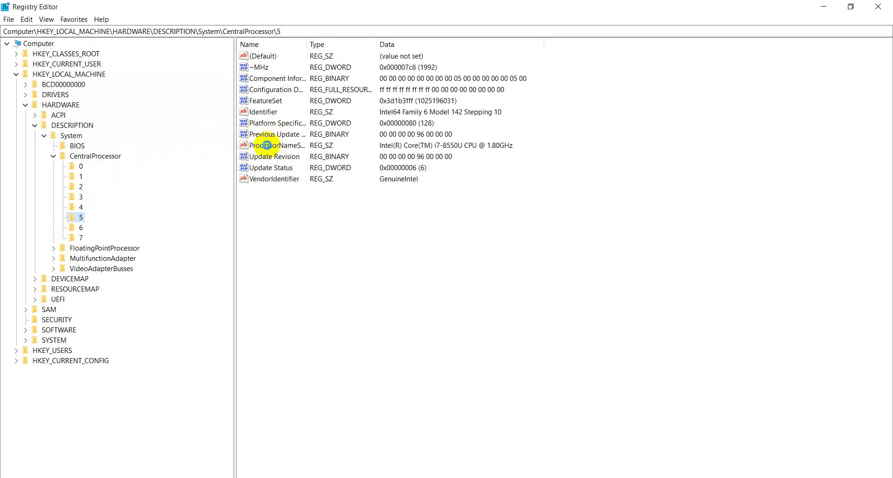
{"action": "double_click", "coordinate": [267, 146]}
{"action": "left_click", "coordinate": [222, 114]}
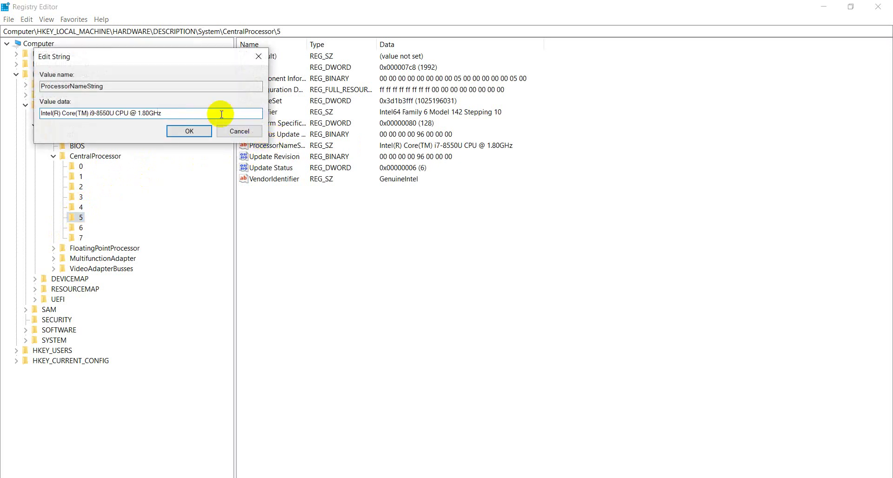
{"action": "left_click", "coordinate": [189, 131]}
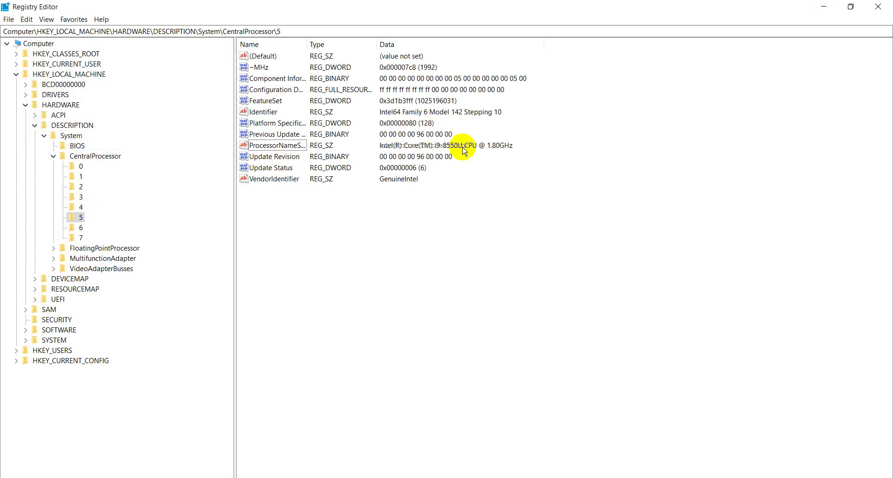
{"action": "left_click", "coordinate": [82, 227]}
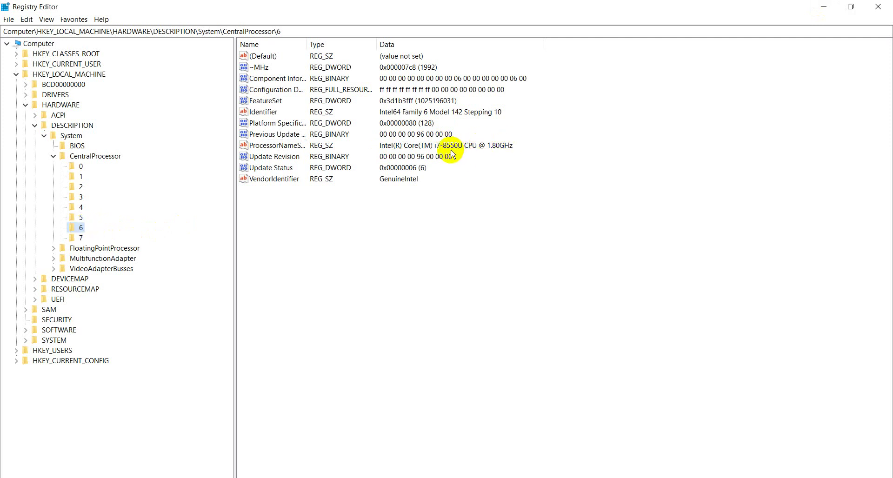
Check This PC's system properties for an i9-8550U processor, then close both windows.
{"action": "left_click", "coordinate": [823, 7]}
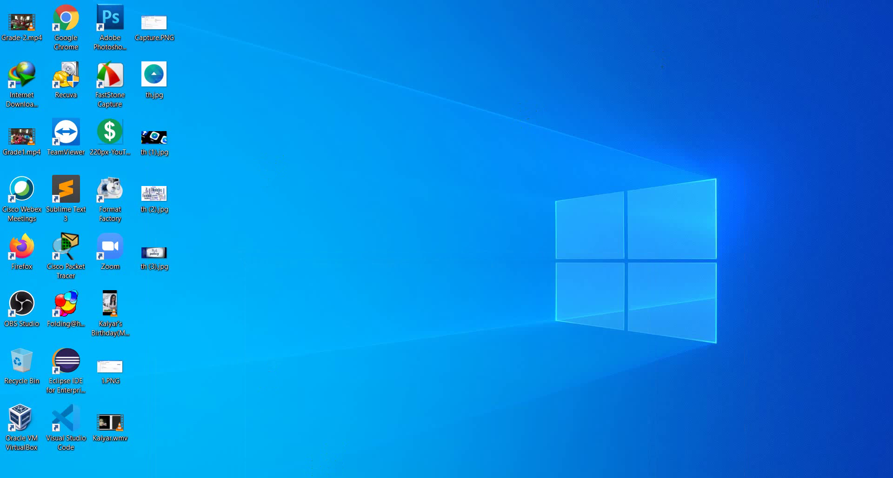
{"action": "key", "text": "super+e"}
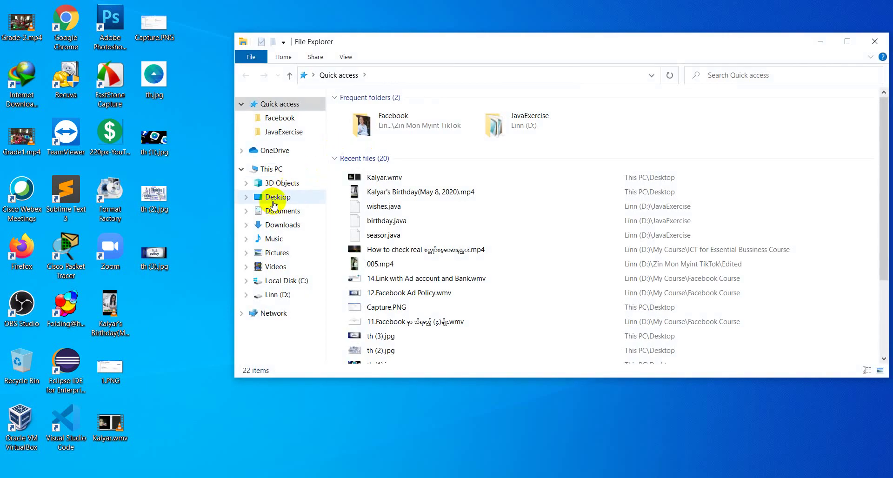
{"action": "left_click", "coordinate": [266, 170]}
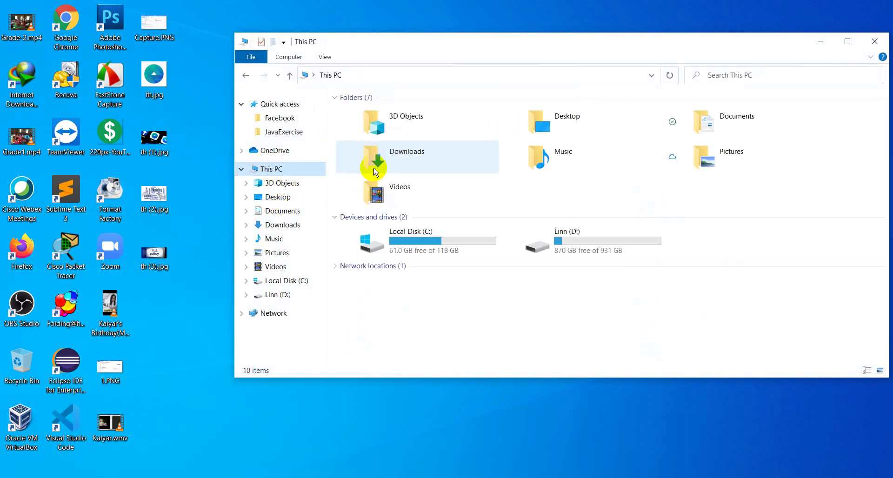
{"action": "left_click", "coordinate": [847, 42]}
{"action": "right_click", "coordinate": [446, 228]}
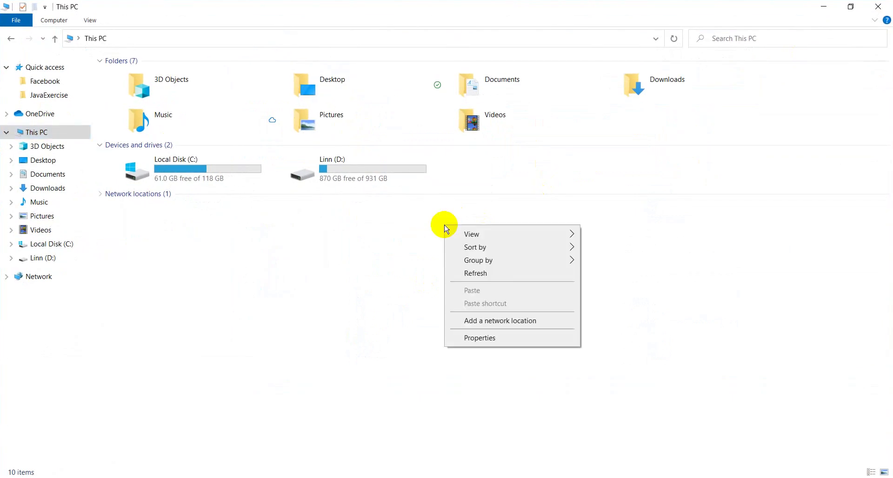
{"action": "left_click", "coordinate": [475, 338]}
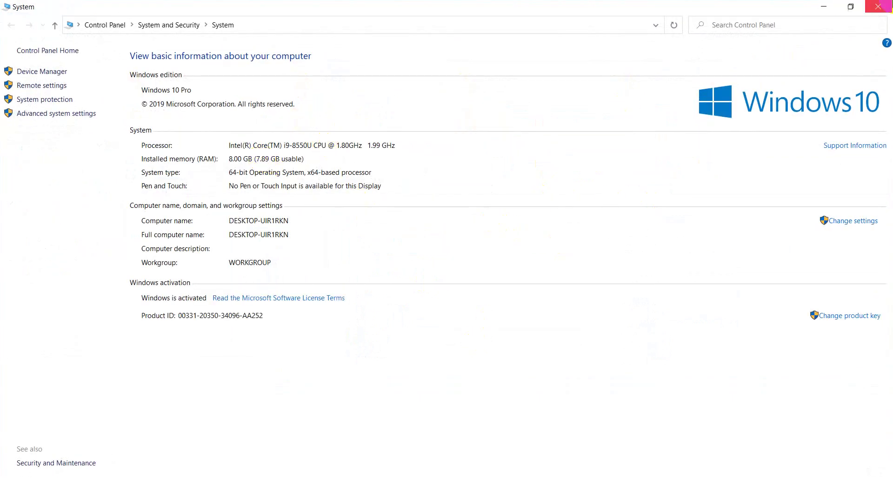
{"action": "left_click", "coordinate": [883, 4]}
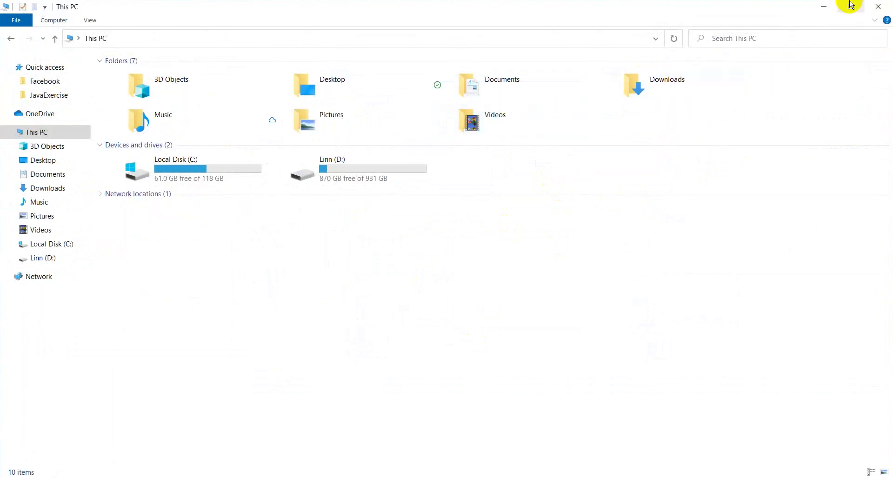
{"action": "left_click", "coordinate": [882, 7]}
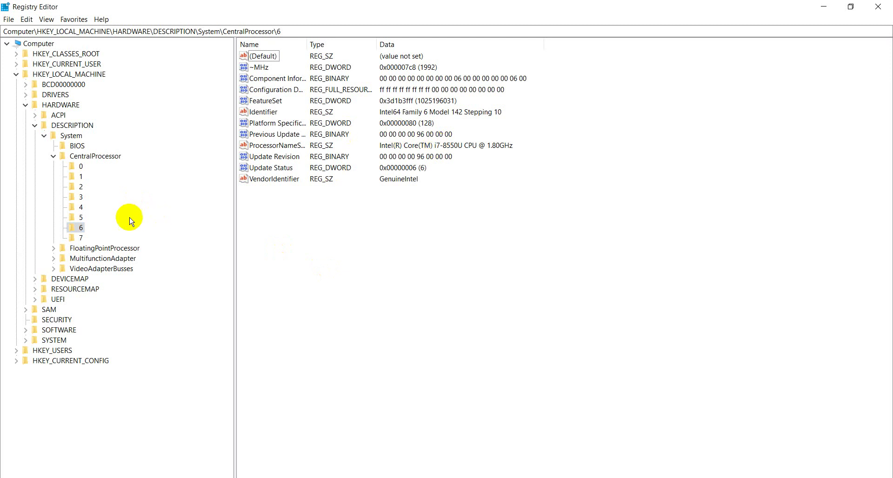
Paste the i9-8550U name into ProcessorNameString for keys 6 and 7.
{"action": "double_click", "coordinate": [263, 147]}
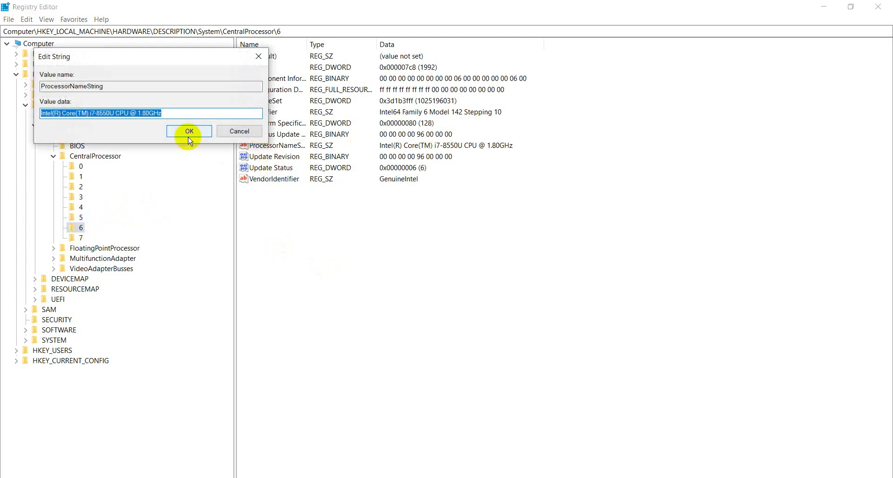
{"action": "key", "text": "ctrl+v"}
{"action": "left_click", "coordinate": [188, 132]}
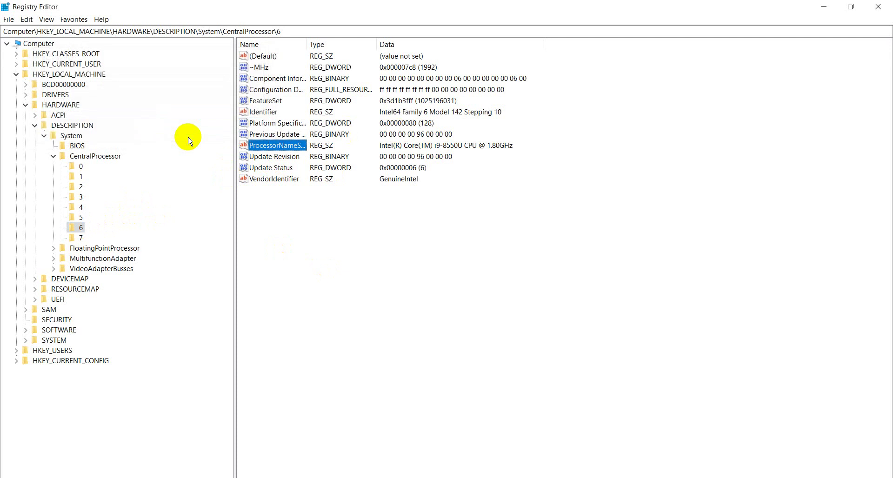
{"action": "left_click", "coordinate": [82, 238]}
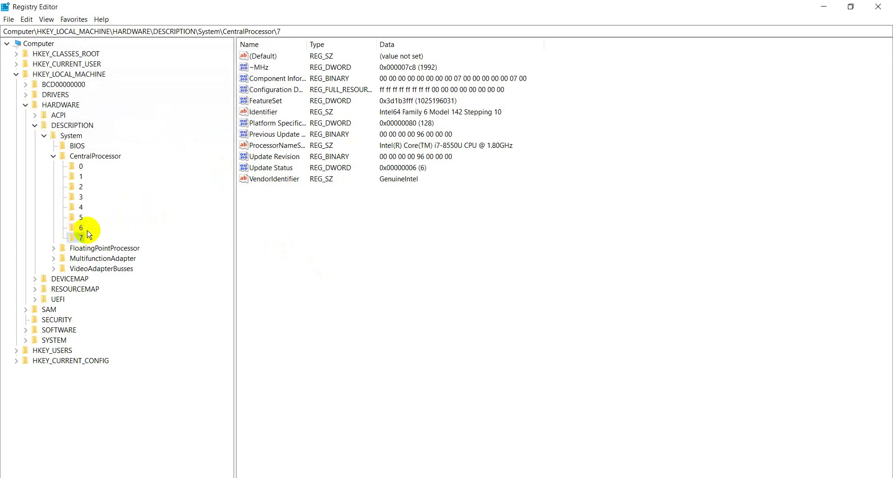
{"action": "double_click", "coordinate": [294, 146]}
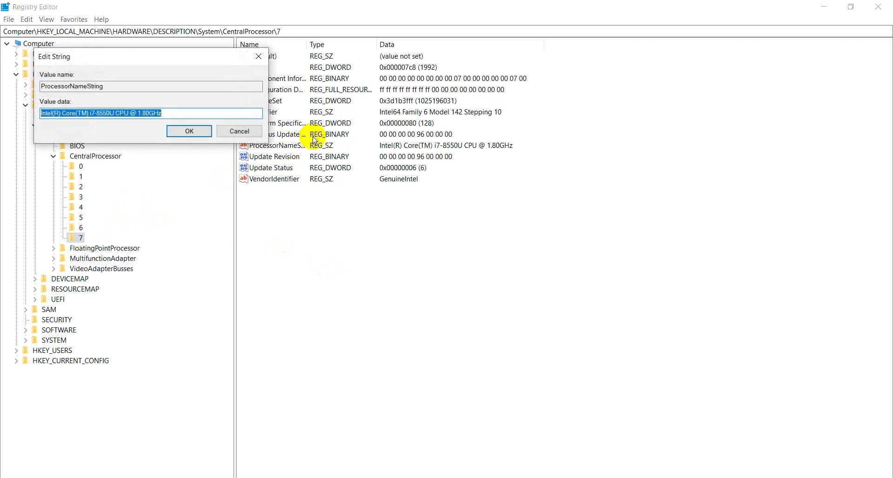
{"action": "type", "text": "Intel(R) Core(TM) i9-8550U CPU @ 1.80GHz"}
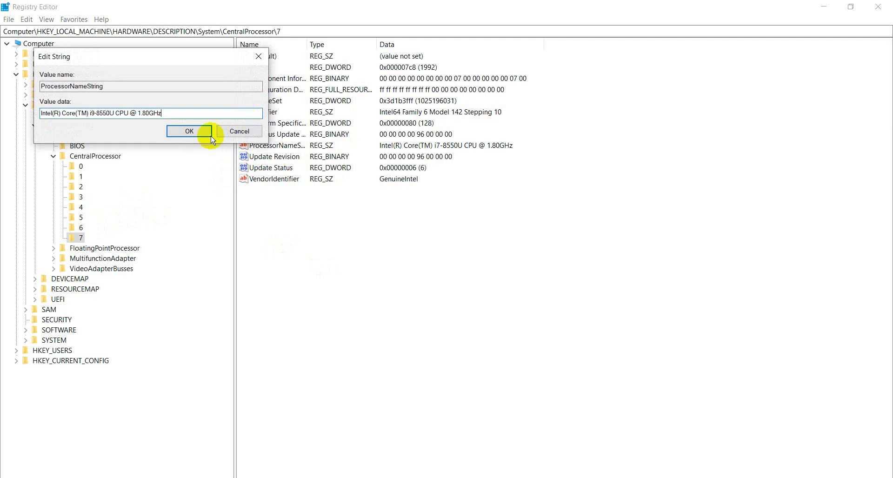
{"action": "left_click", "coordinate": [185, 132]}
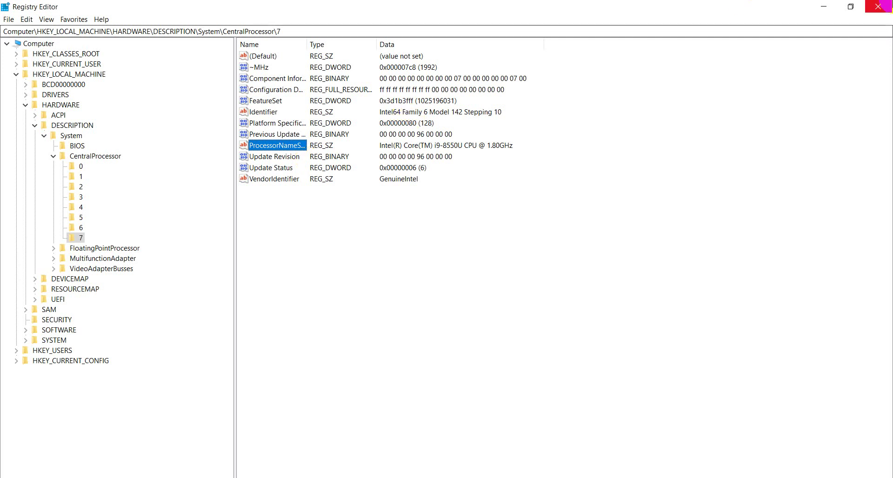
Close Registry Editor, refresh the desktop, and launch dxdiag, accepting its startup prompt.
{"action": "left_click", "coordinate": [878, 6]}
{"action": "right_click", "coordinate": [489, 121]}
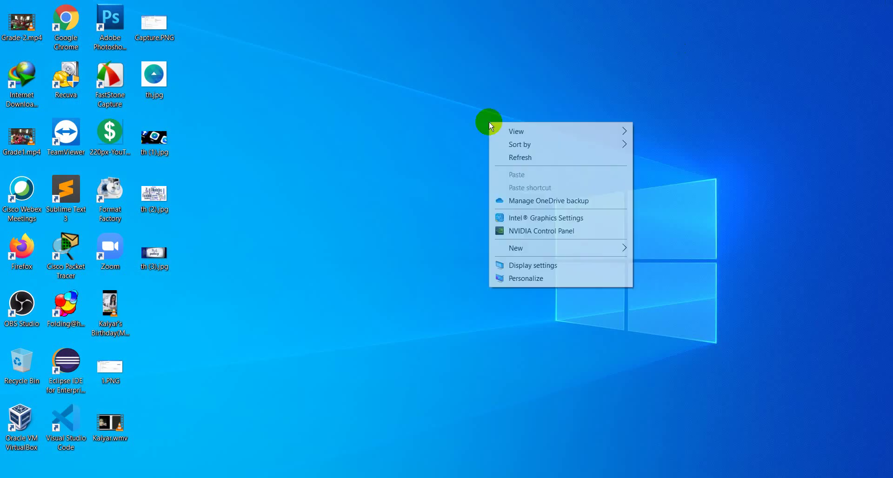
{"action": "left_click", "coordinate": [531, 160]}
{"action": "key", "text": "super+r"}
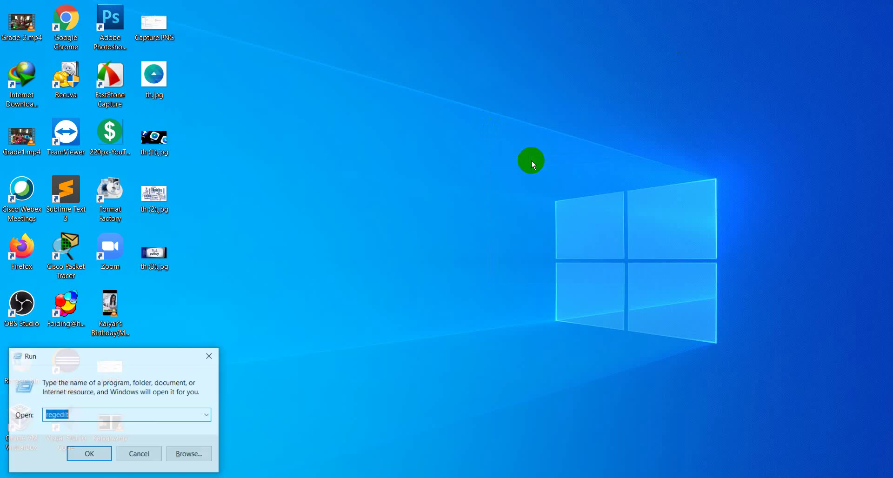
{"action": "type", "text": "dxdi"}
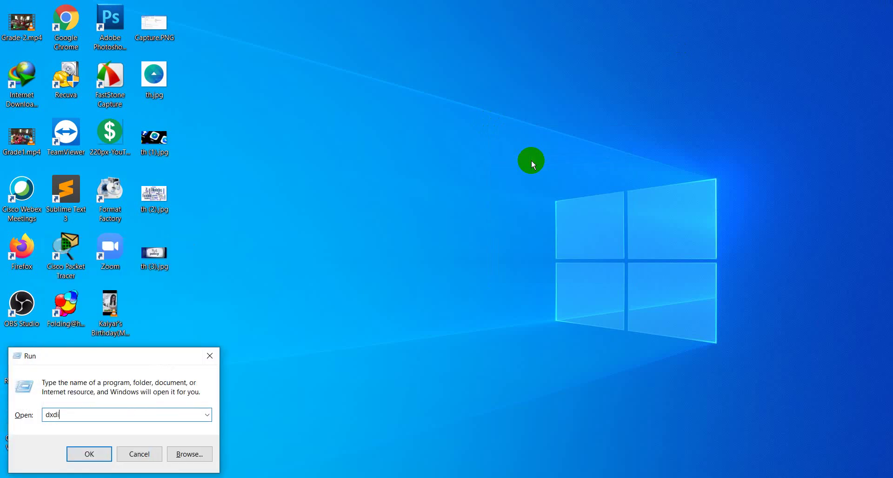
{"action": "type", "text": "g"}
{"action": "key", "text": "Return"}
{"action": "left_click", "coordinate": [492, 292]}
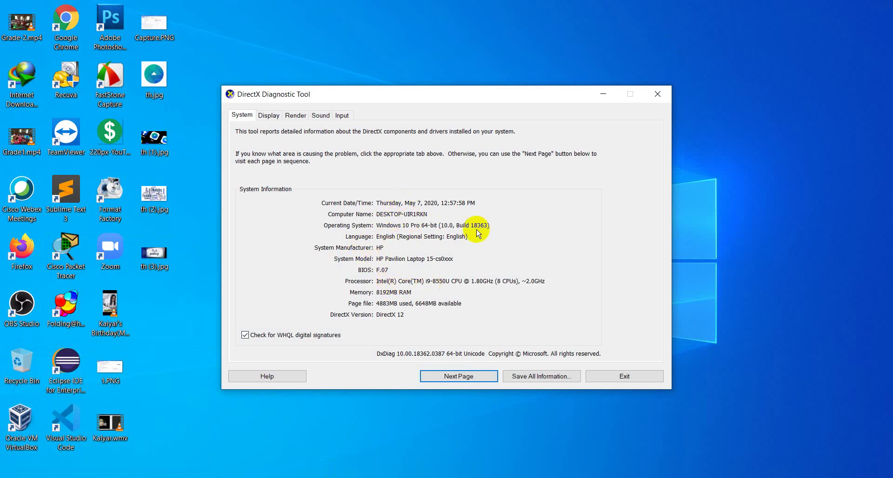
Zoom in with Magnifier to read DxDiag's i9-8550U processor line.
{"action": "key", "text": "super+plus"}
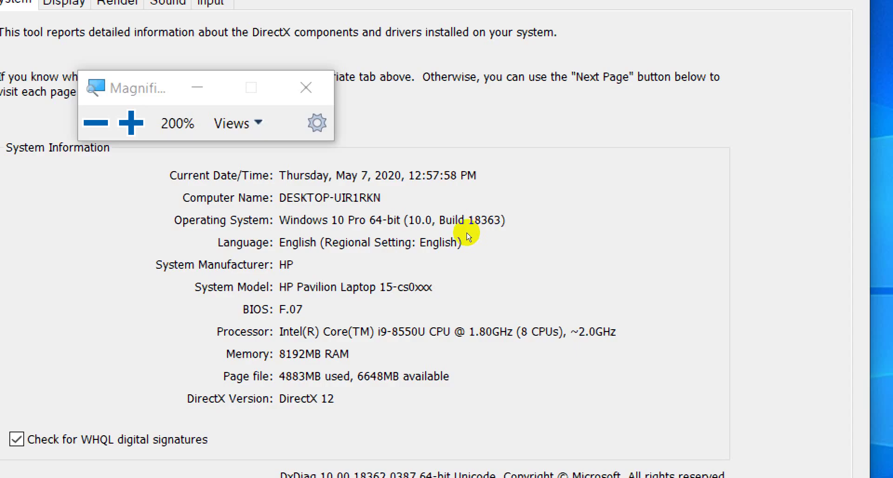
{"action": "key", "text": "super+plus"}
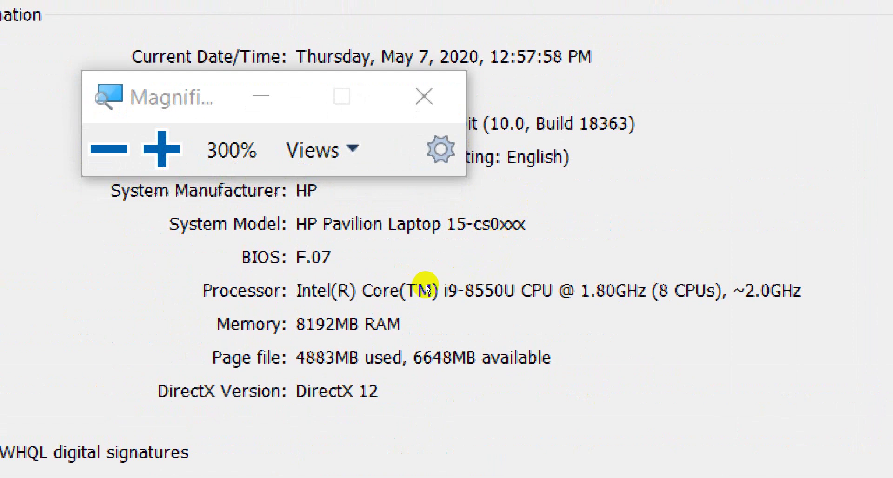
{"action": "key", "text": "super+minus"}
{"action": "key", "text": "super+minus"}
{"action": "left_click", "coordinate": [656, 93]}
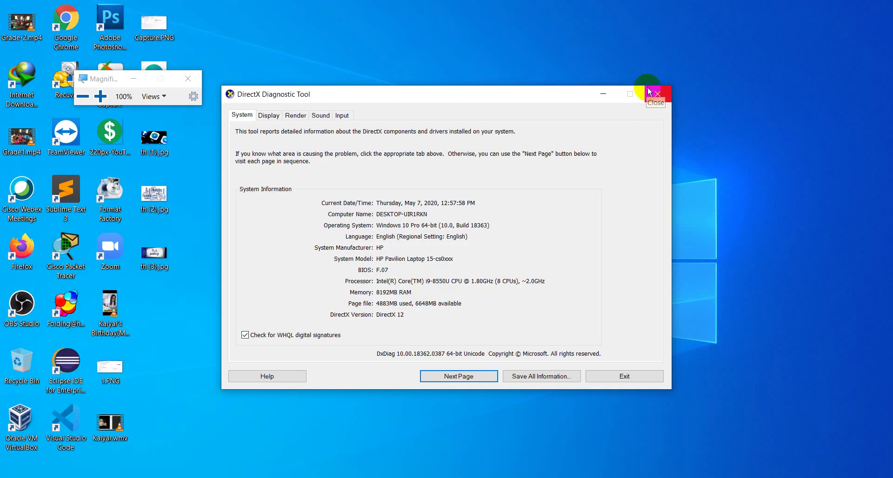
Close DxDiag and view This PC's system properties showing the i9-8550U processor.
{"action": "left_click", "coordinate": [653, 92]}
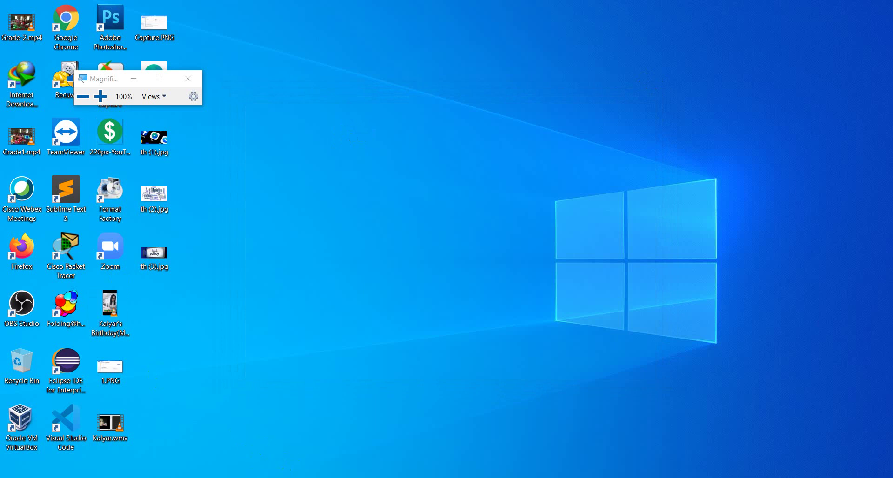
{"action": "key", "text": "super+e"}
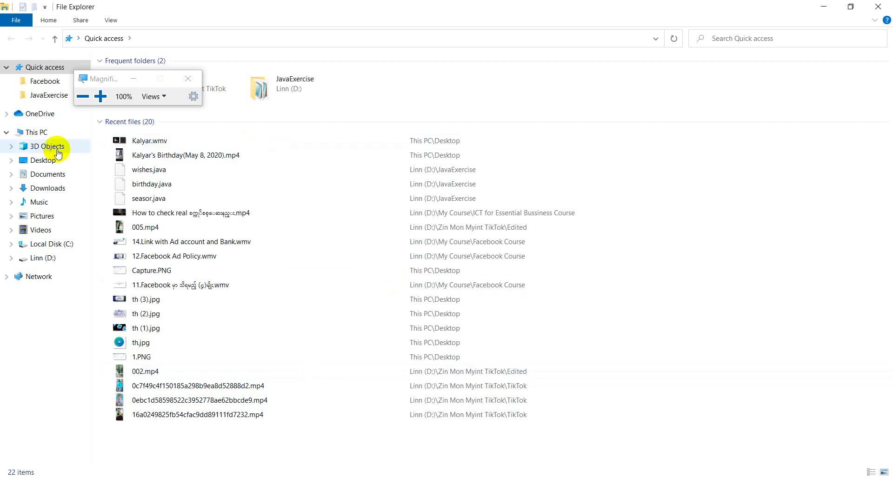
{"action": "left_click", "coordinate": [28, 135]}
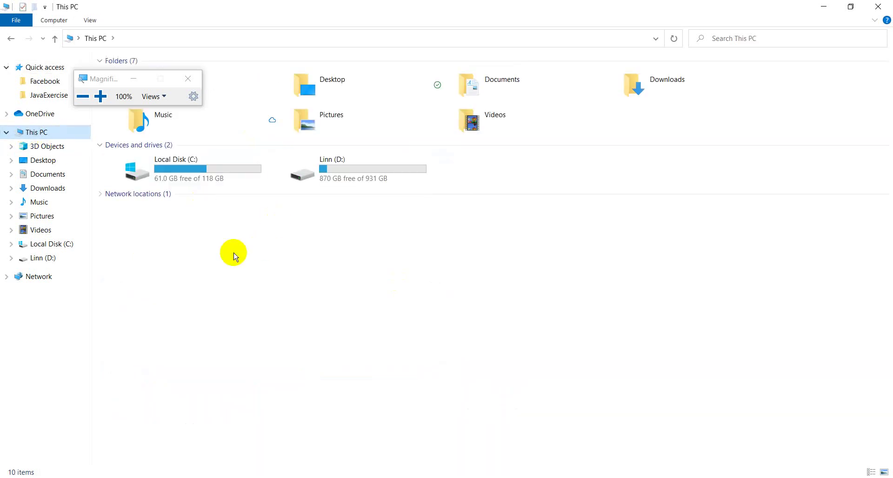
{"action": "right_click", "coordinate": [234, 256]}
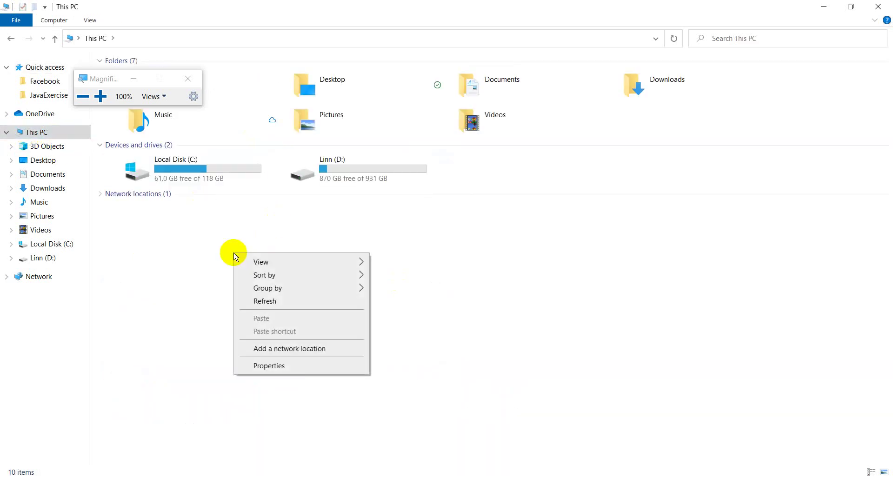
{"action": "left_click", "coordinate": [287, 370]}
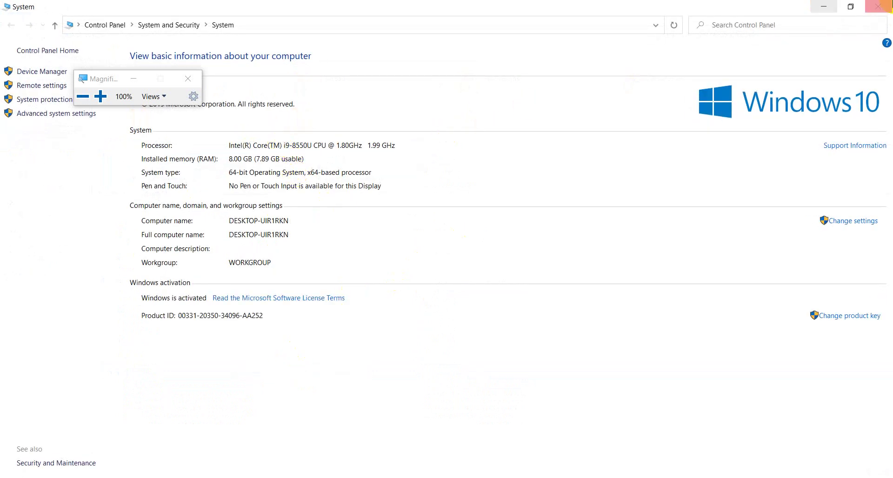
{"action": "left_click", "coordinate": [878, 6]}
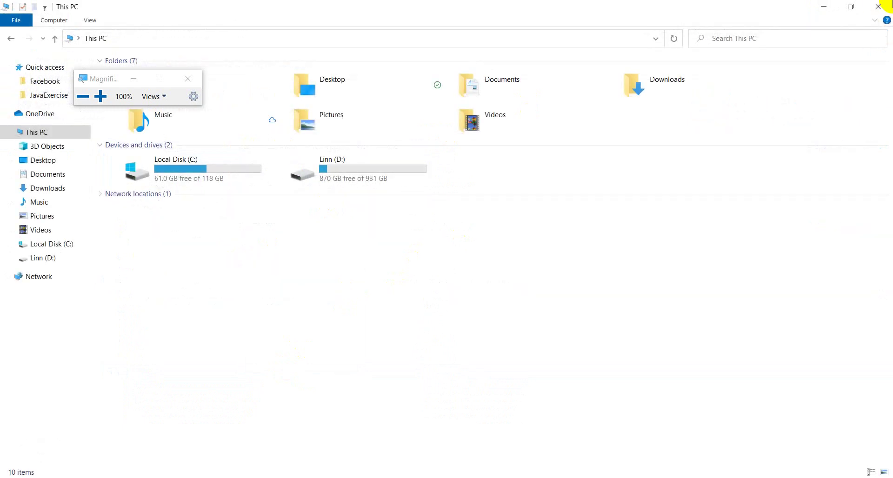
Close File Explorer and Magnifier, then refresh the desktop.
{"action": "left_click", "coordinate": [878, 5]}
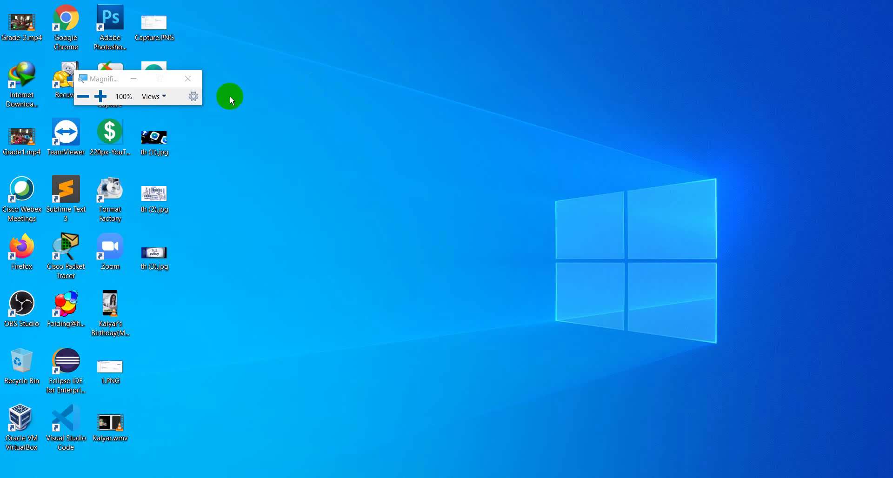
{"action": "left_click", "coordinate": [187, 80]}
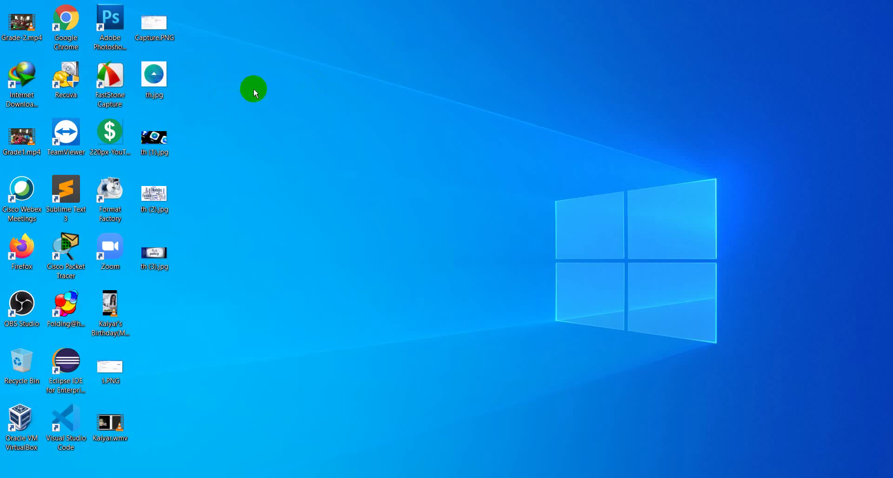
{"action": "right_click", "coordinate": [358, 75]}
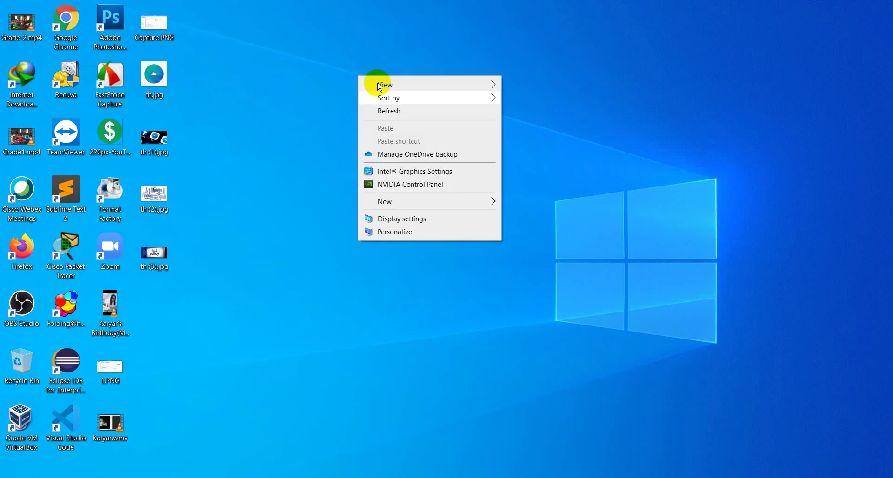
{"action": "left_click", "coordinate": [412, 110]}
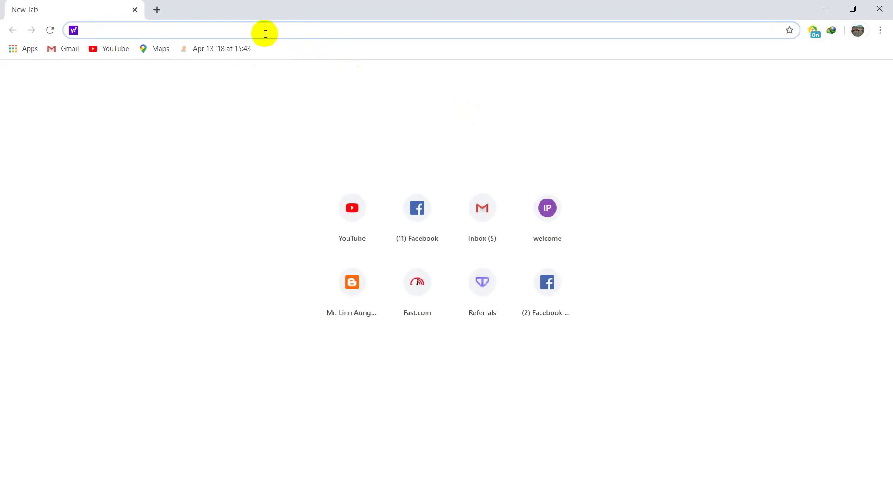
Search 'cpu-z' and download the CPU-Z 1.92 English setup from cpuid.com.
{"action": "type", "text": "cpu"}
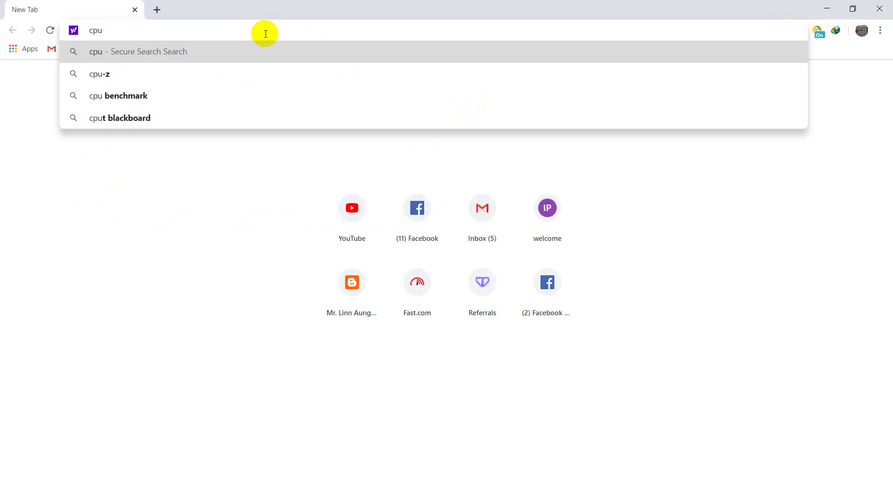
{"action": "type", "text": "-z"}
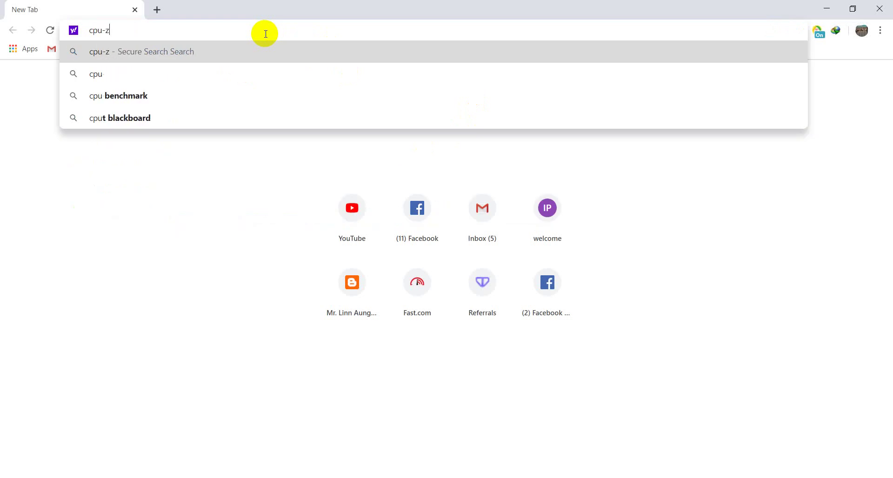
{"action": "key", "text": "Return"}
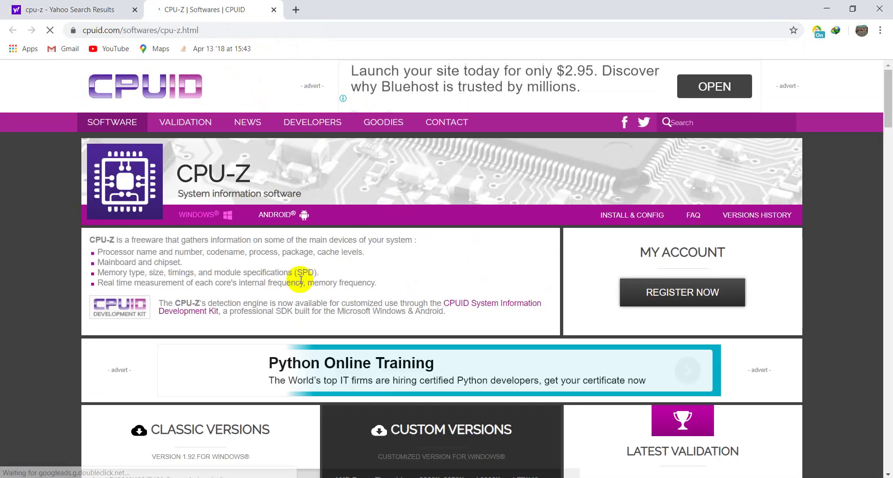
{"action": "scroll", "coordinate": [301, 280], "scroll_direction": "down", "scroll_amount": 4}
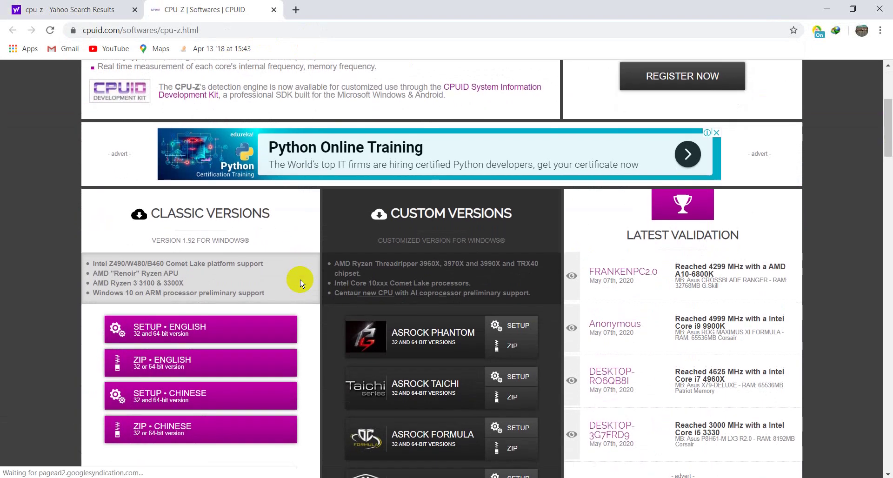
{"action": "left_click", "coordinate": [176, 331]}
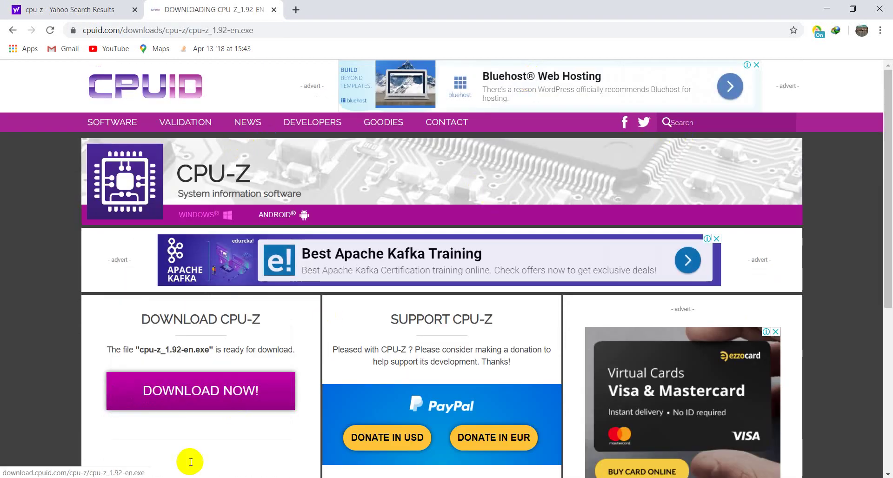
{"action": "left_click", "coordinate": [194, 394]}
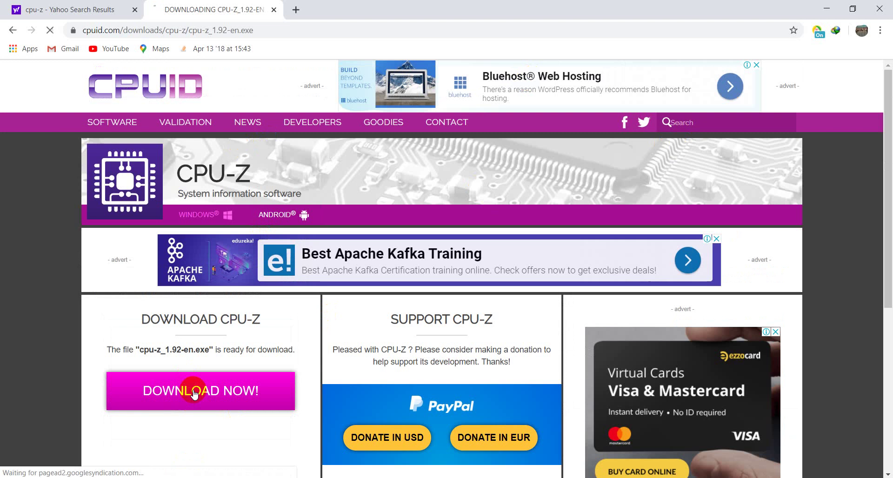
{"action": "scroll", "coordinate": [195, 394], "scroll_direction": "down", "scroll_amount": 6}
{"action": "scroll", "coordinate": [194, 394], "scroll_direction": "up", "scroll_amount": 6}
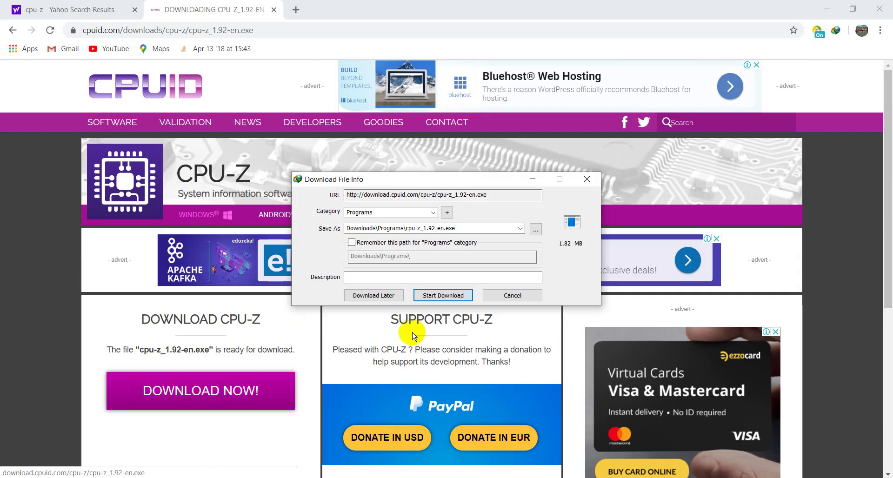
{"action": "left_click", "coordinate": [454, 295]}
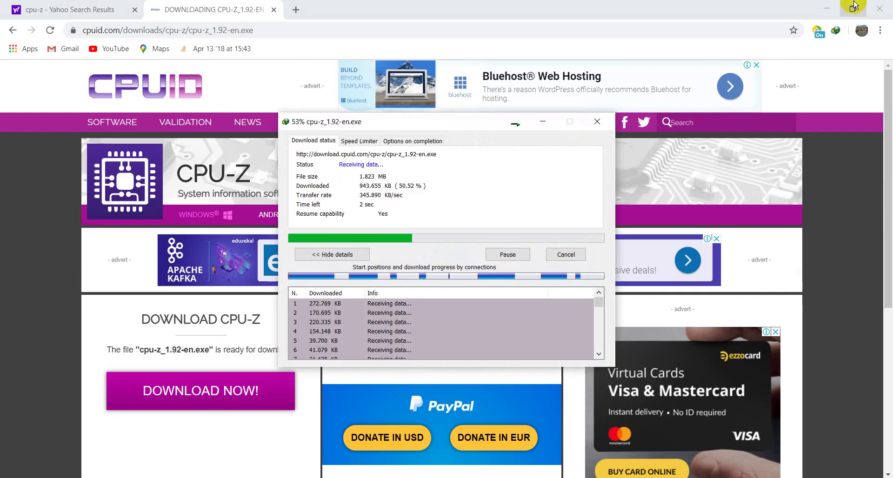
{"action": "left_click", "coordinate": [827, 9]}
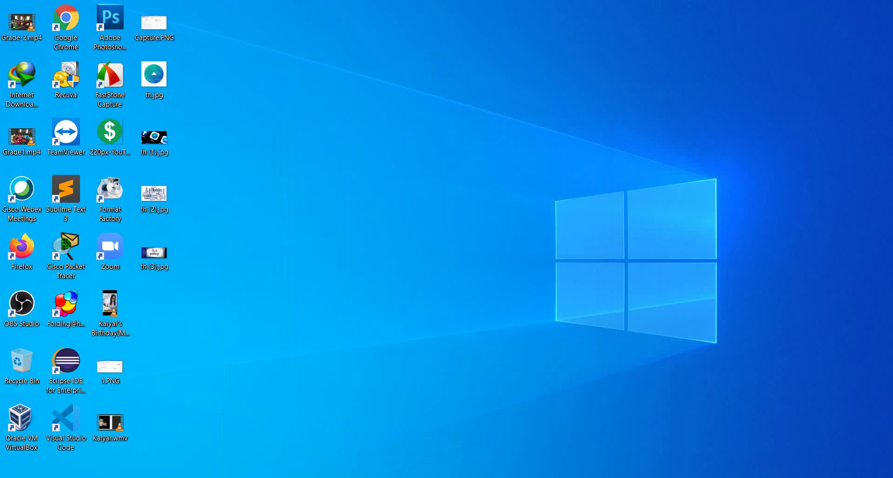
Run cpu-z_1.92-en.exe from the Downloads\Programs folder.
{"action": "key", "text": "super+e"}
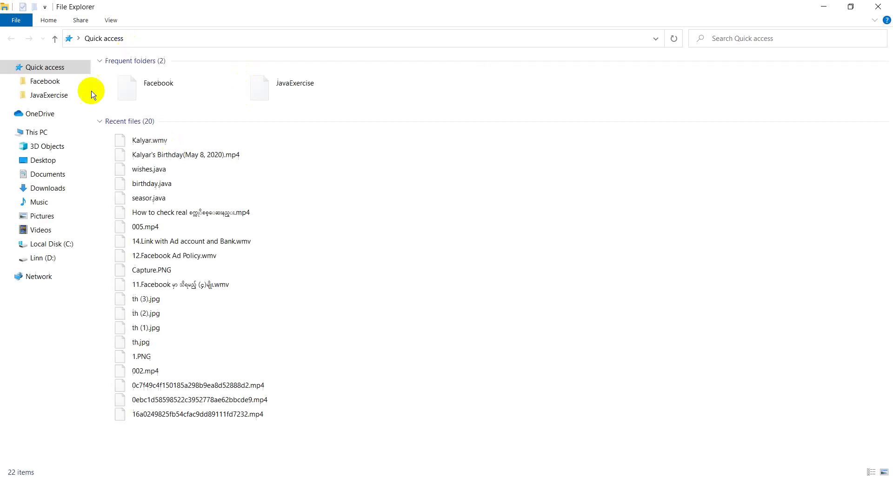
{"action": "left_click", "coordinate": [41, 160]}
{"action": "left_click", "coordinate": [51, 188]}
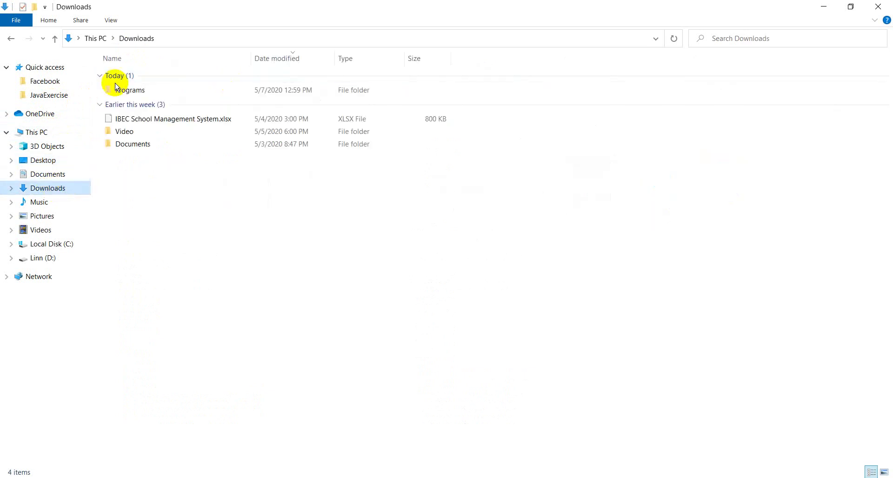
{"action": "double_click", "coordinate": [138, 92]}
{"action": "left_click", "coordinate": [142, 80]}
{"action": "double_click", "coordinate": [142, 79]}
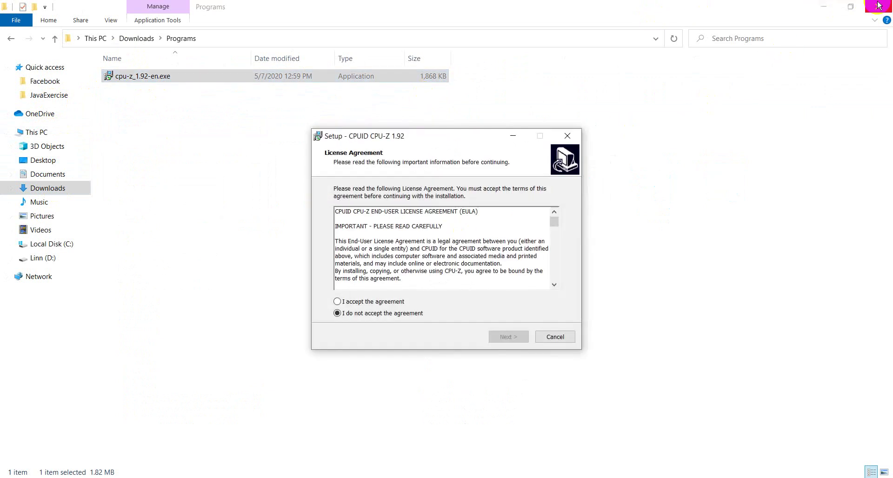
Accept the license and install CPU-Z 1.92 to the default folder, then close its readme.
{"action": "left_click", "coordinate": [822, 10]}
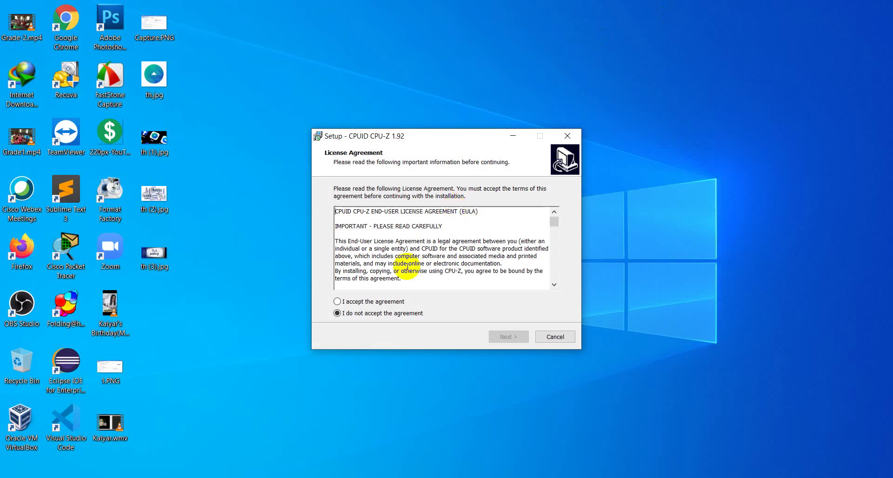
{"action": "left_click", "coordinate": [338, 302]}
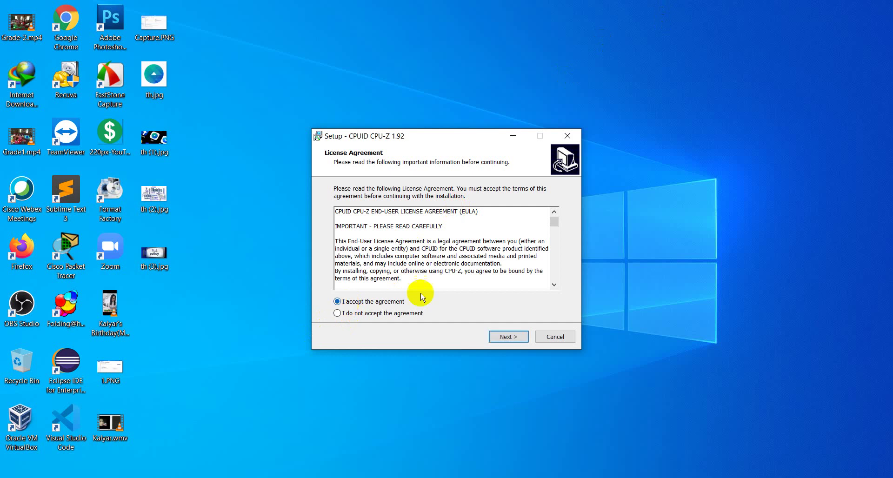
{"action": "left_click", "coordinate": [502, 338]}
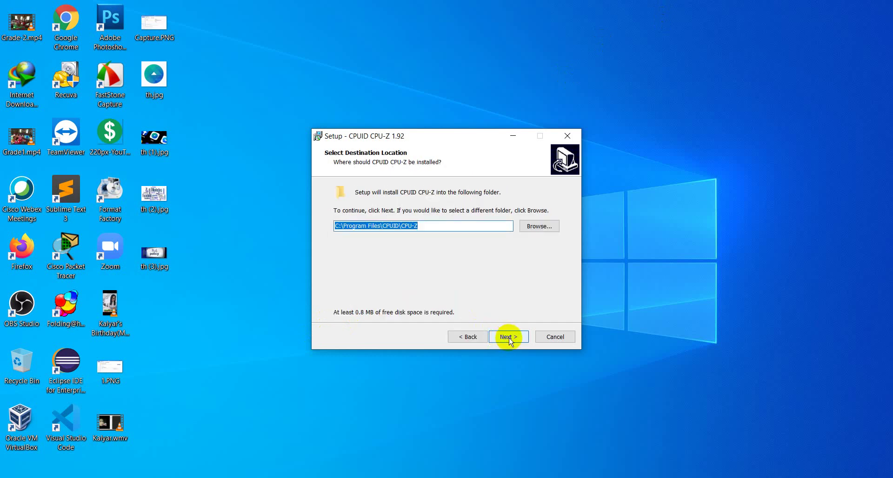
{"action": "left_click", "coordinate": [510, 341]}
{"action": "left_click", "coordinate": [510, 341]}
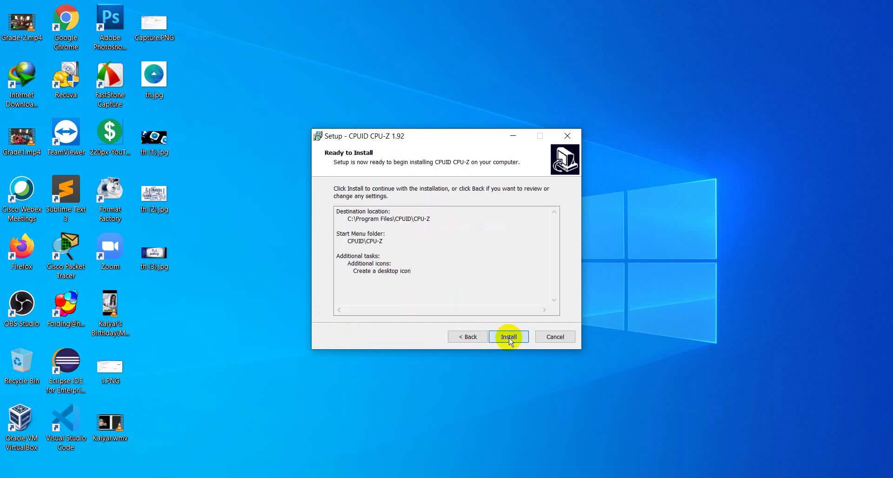
{"action": "left_click", "coordinate": [509, 337]}
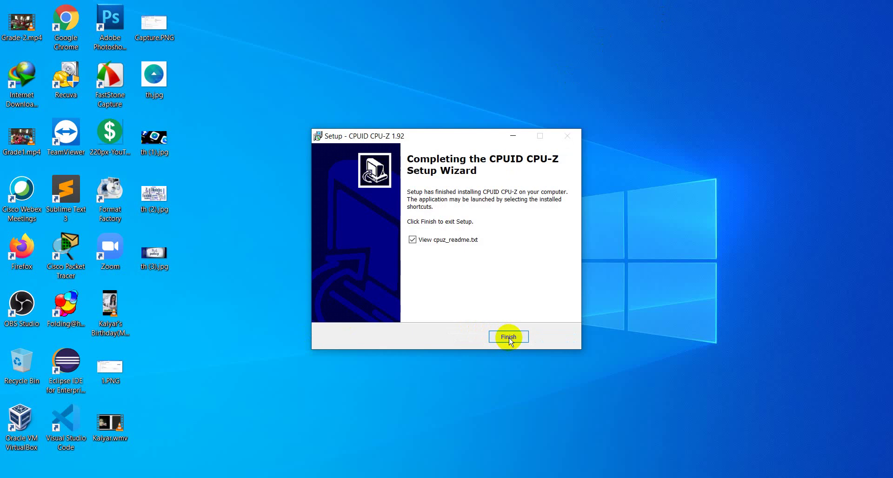
{"action": "left_click", "coordinate": [509, 336]}
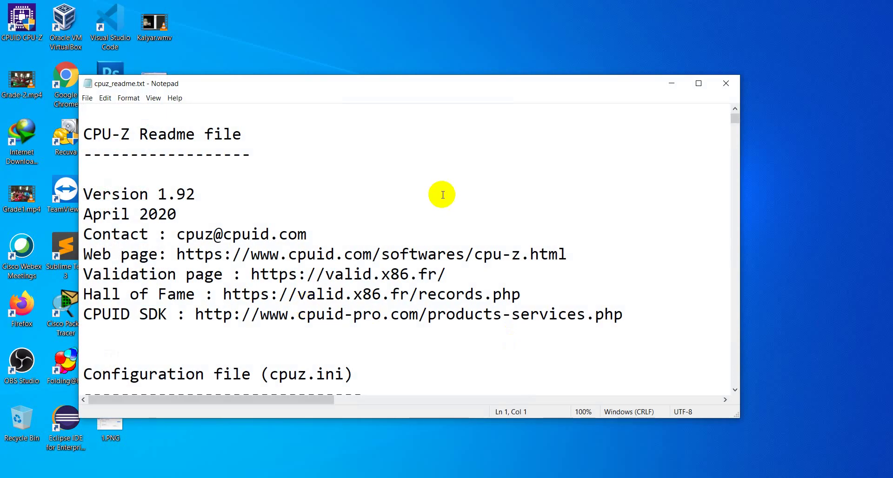
{"action": "left_click", "coordinate": [724, 85]}
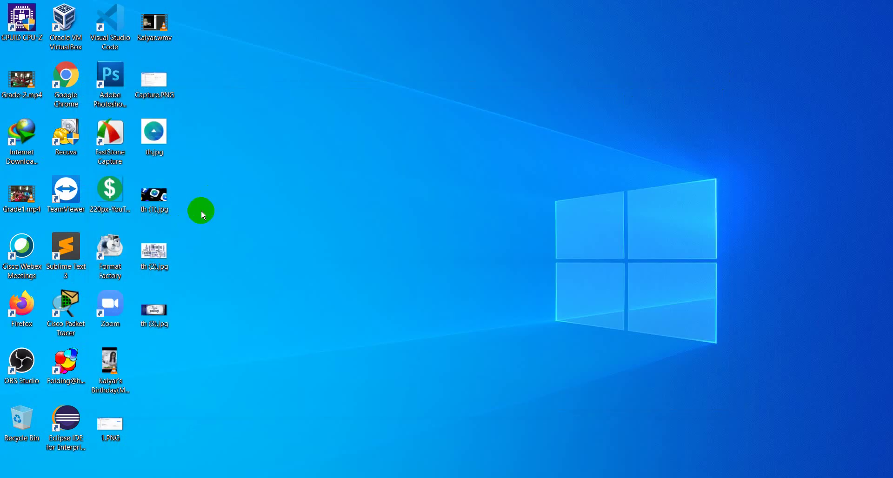
Launch CPU-Z from its desktop shortcut to read the Intel Core i7 8550U processor.
{"action": "left_click", "coordinate": [29, 18]}
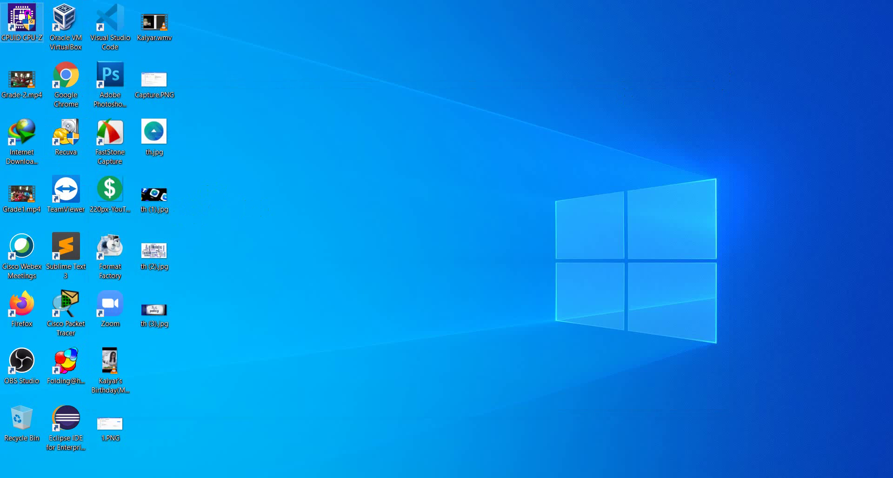
{"action": "left_click", "coordinate": [342, 236]}
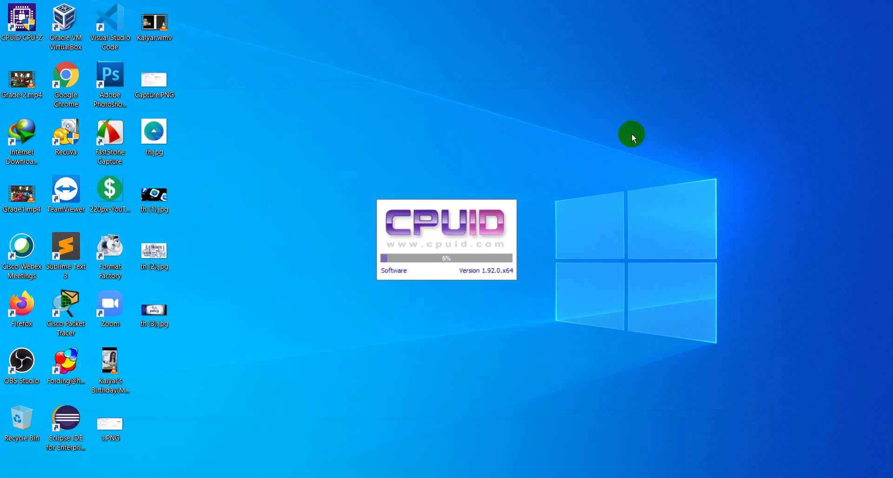
{"action": "right_click", "coordinate": [578, 107]}
{"action": "left_click", "coordinate": [622, 140]}
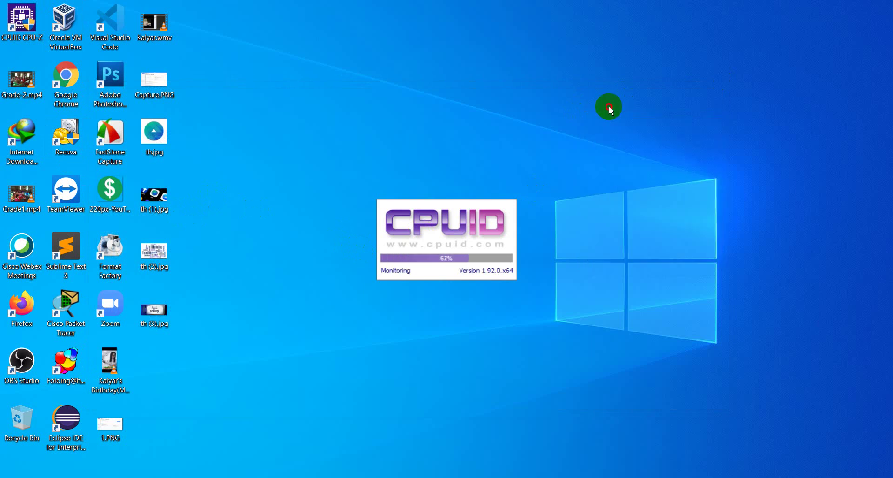
Refresh the desktop, move CPU-Z up and right, and open File Explorer.
{"action": "right_click", "coordinate": [524, 47]}
{"action": "left_click", "coordinate": [581, 84]}
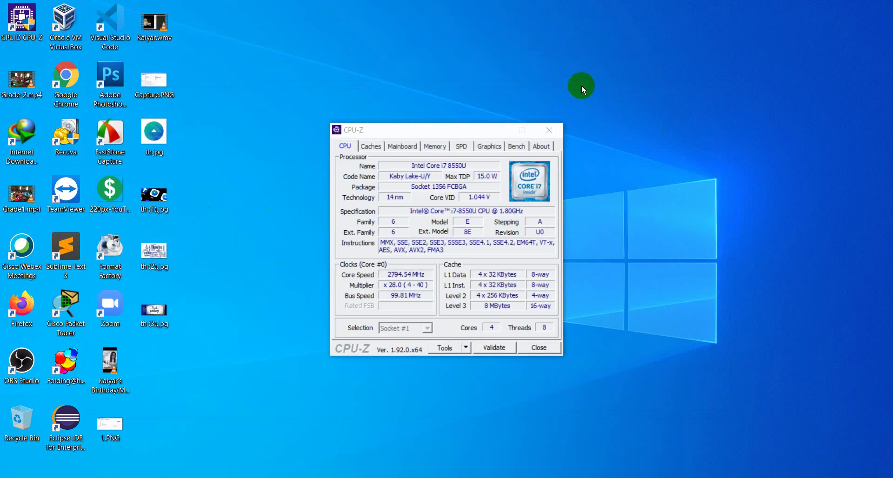
{"action": "mouse_move", "coordinate": [468, 134]}
{"action": "left_mouse_down"}
{"action": "mouse_move", "coordinate": [506, 83]}
{"action": "mouse_move", "coordinate": [408, 73]}
{"action": "left_mouse_up"}
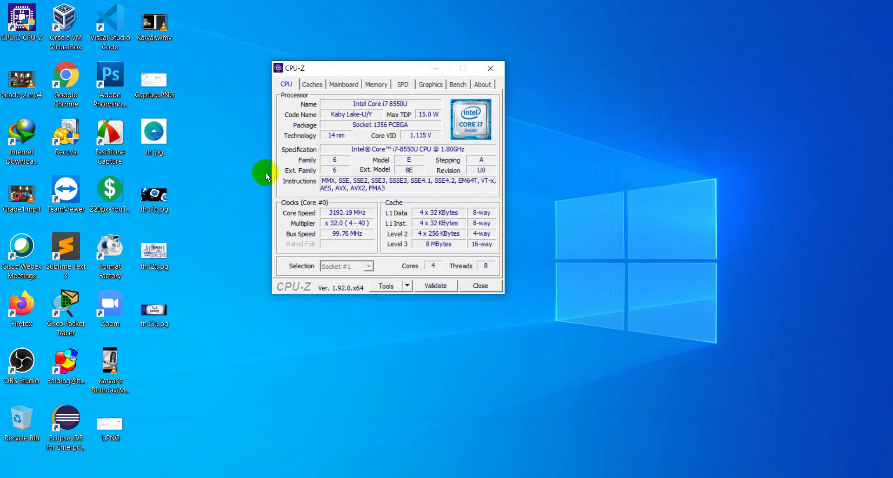
{"action": "left_click", "coordinate": [369, 474]}
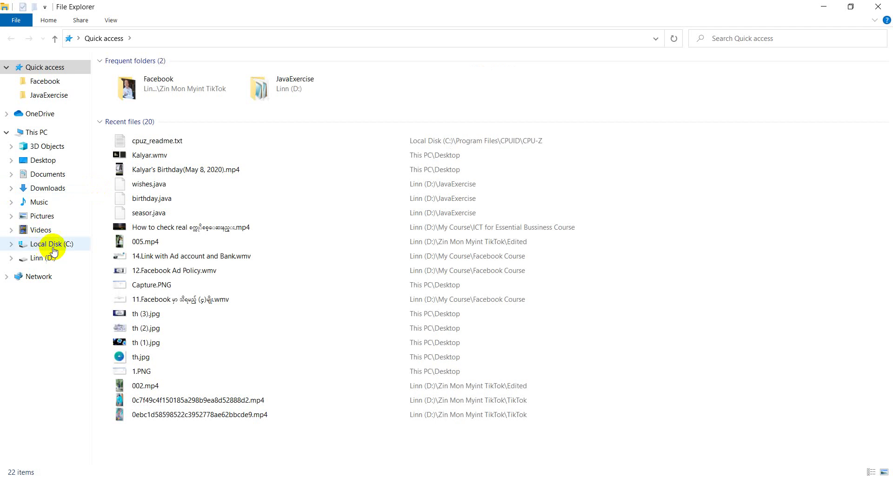
Open This PC's system properties and magnify them to read the Intel Core i9-8550U processor.
{"action": "left_click", "coordinate": [36, 132]}
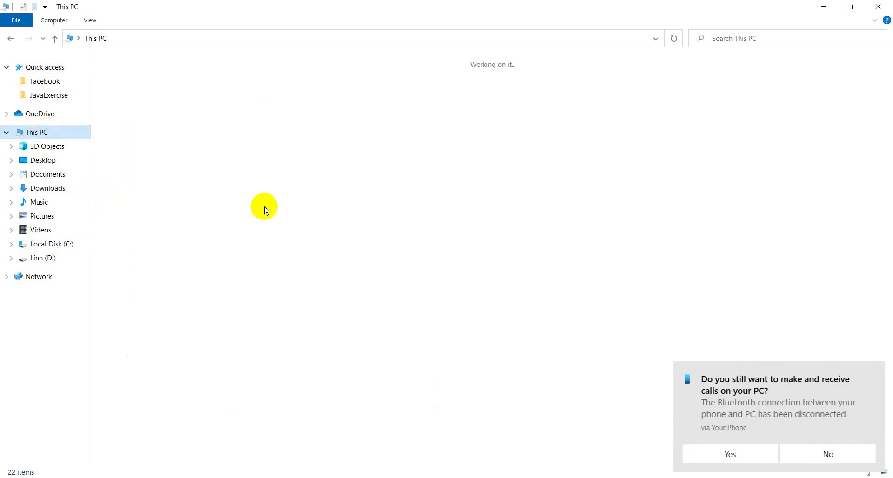
{"action": "right_click", "coordinate": [350, 230]}
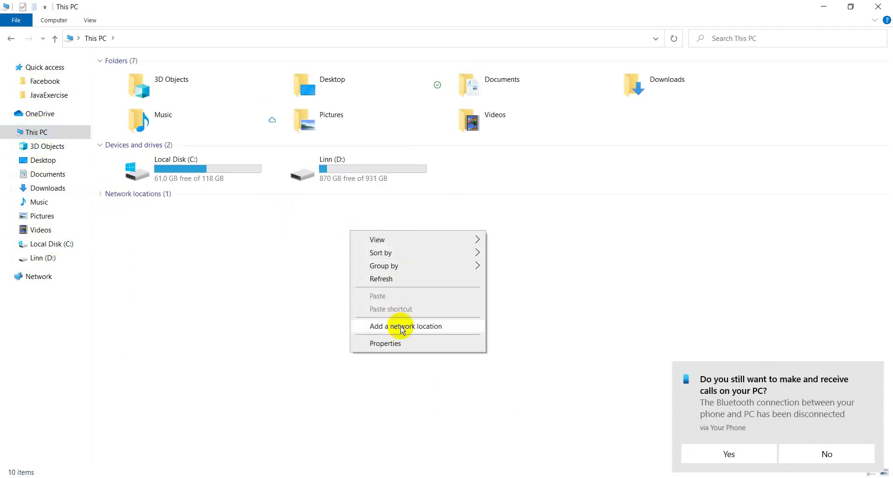
{"action": "left_click", "coordinate": [401, 343]}
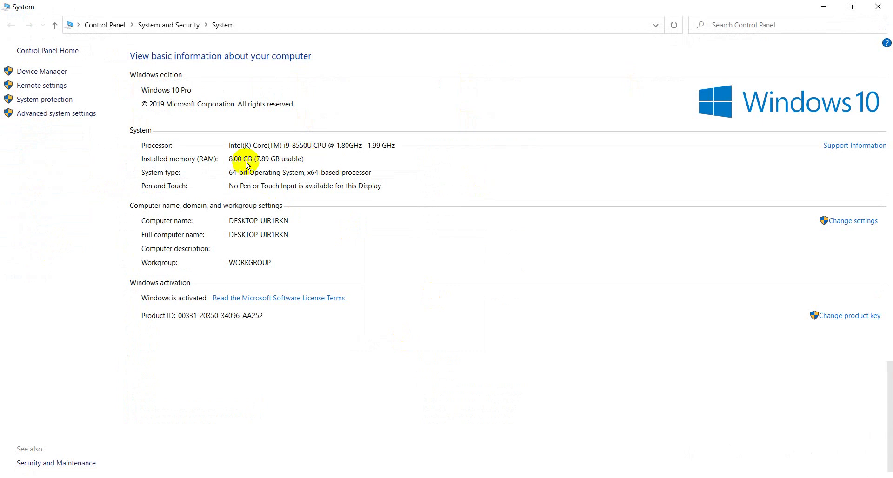
{"action": "key", "text": "super+plus"}
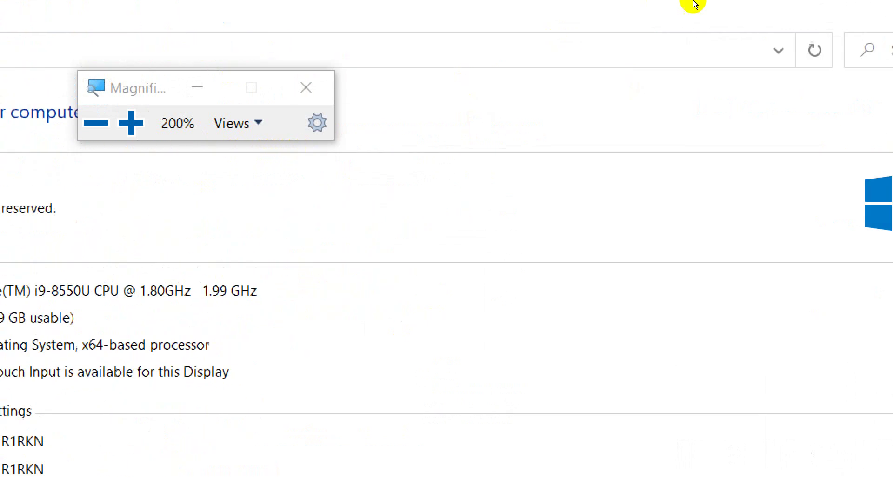
{"action": "key", "text": "super+minus"}
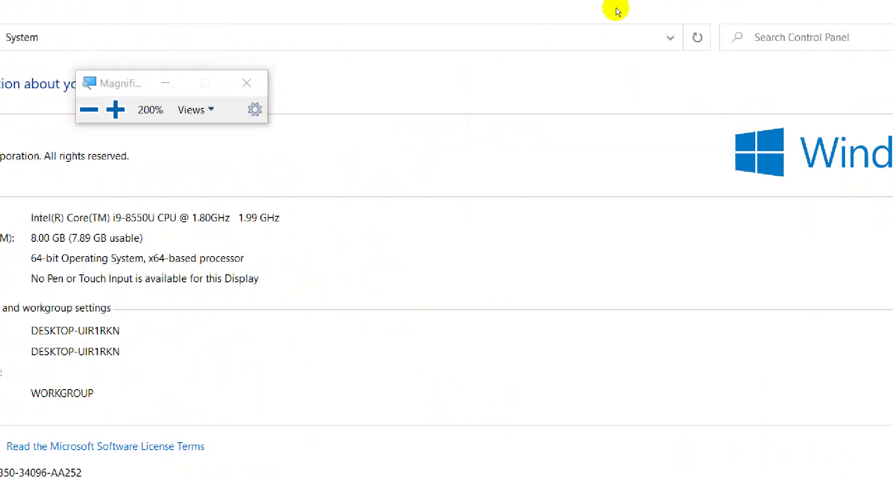
{"action": "left_click", "coordinate": [878, 6]}
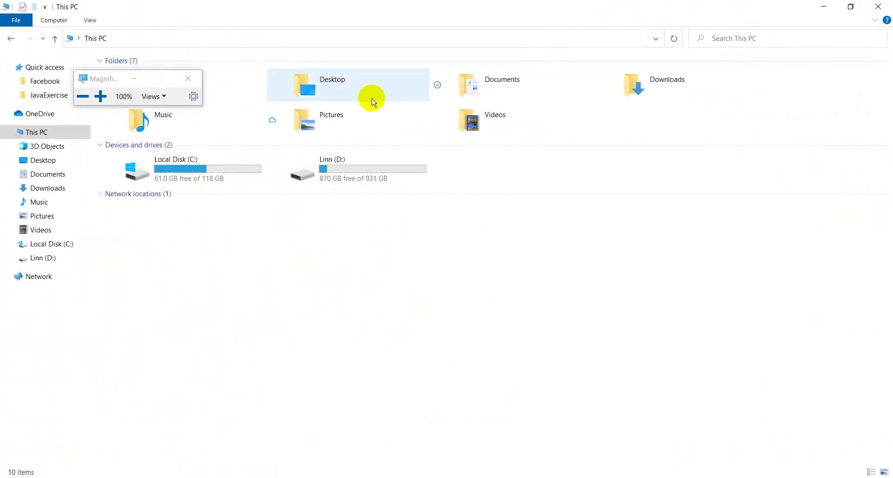
Close This PC, move CPU-Z showing Core i7 8550U aside, then close Magnifier and CPU-Z.
{"action": "left_click", "coordinate": [884, 5]}
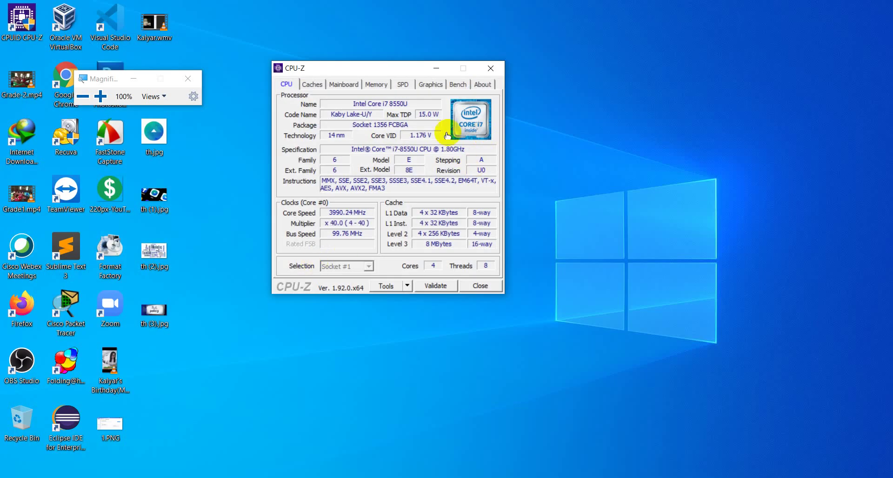
{"action": "left_click_drag", "start_coordinate": [380, 73], "coordinate": [448, 76]}
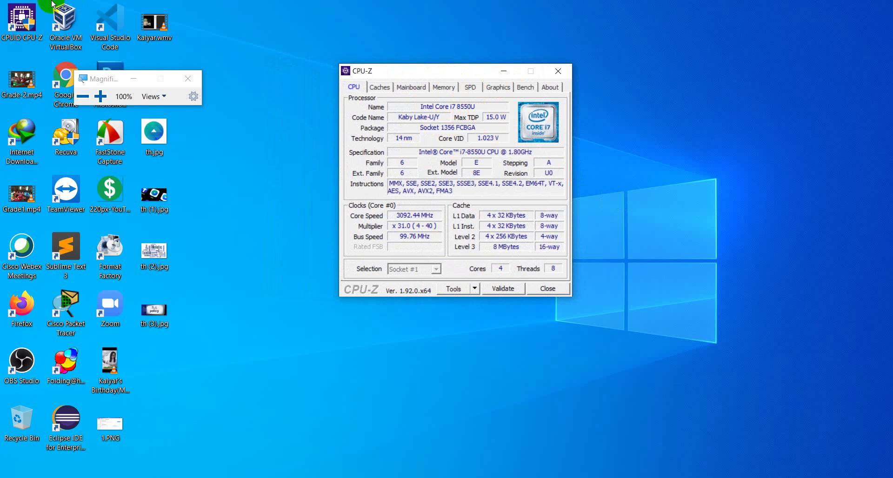
{"action": "left_click", "coordinate": [22, 20]}
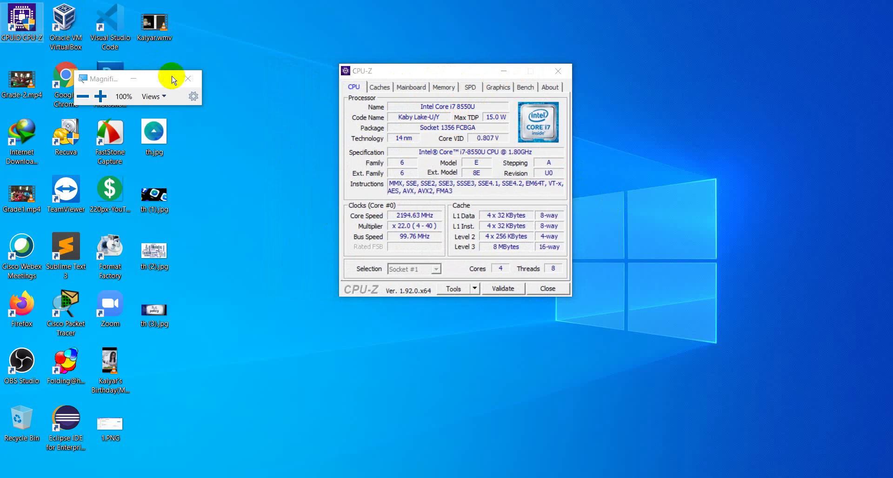
{"action": "left_click", "coordinate": [188, 78]}
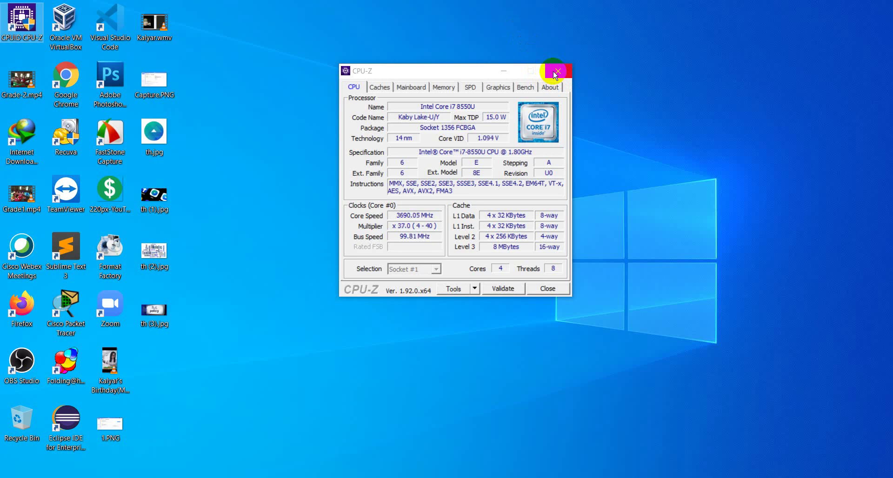
{"action": "left_click", "coordinate": [555, 73]}
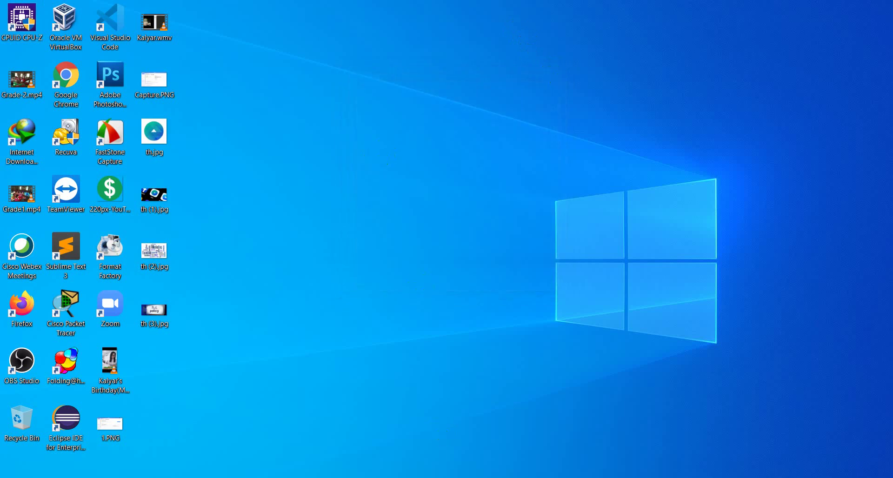
Run dxdiag to show the i9-8550U processor, then prepare regedit in the Run prompt.
{"action": "key", "text": "super+r"}
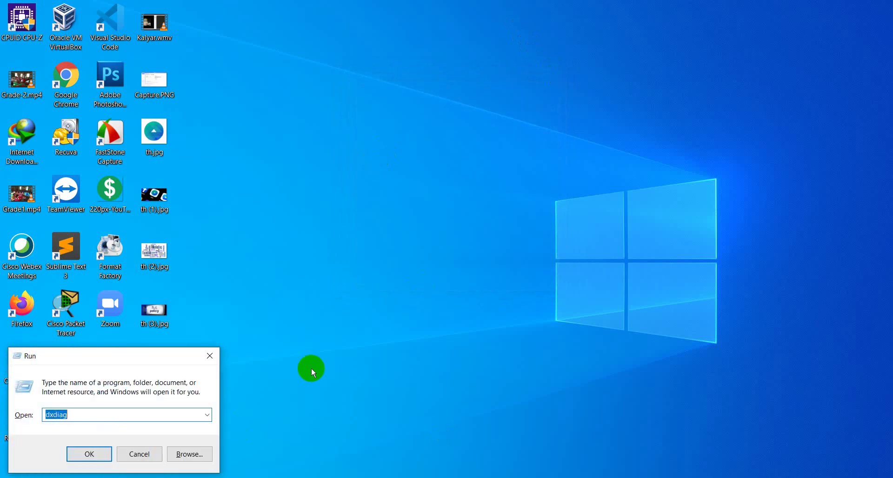
{"action": "key", "text": "Return"}
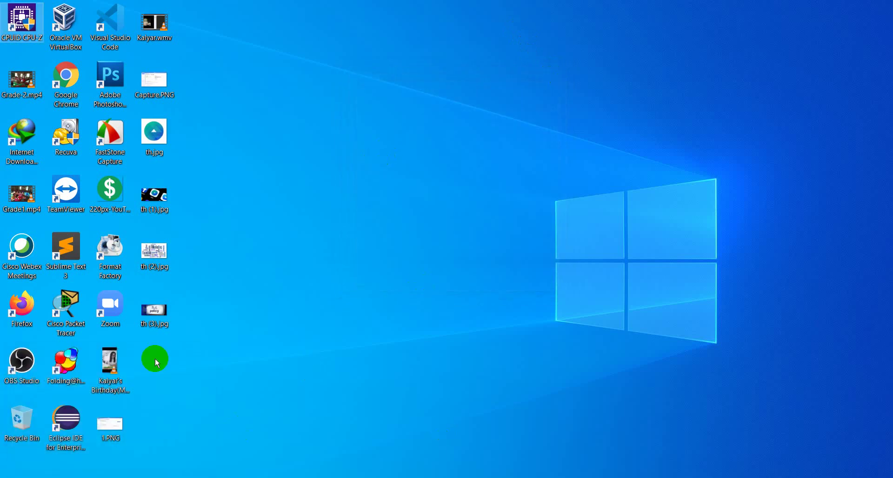
{"action": "key", "text": "super+r"}
{"action": "type", "text": "e"}
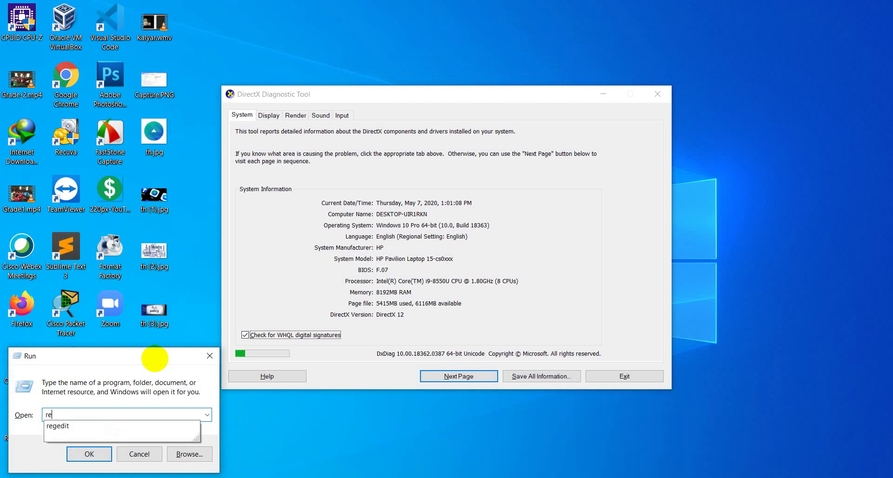
{"action": "key", "text": "Down"}
{"action": "left_click", "coordinate": [153, 360]}
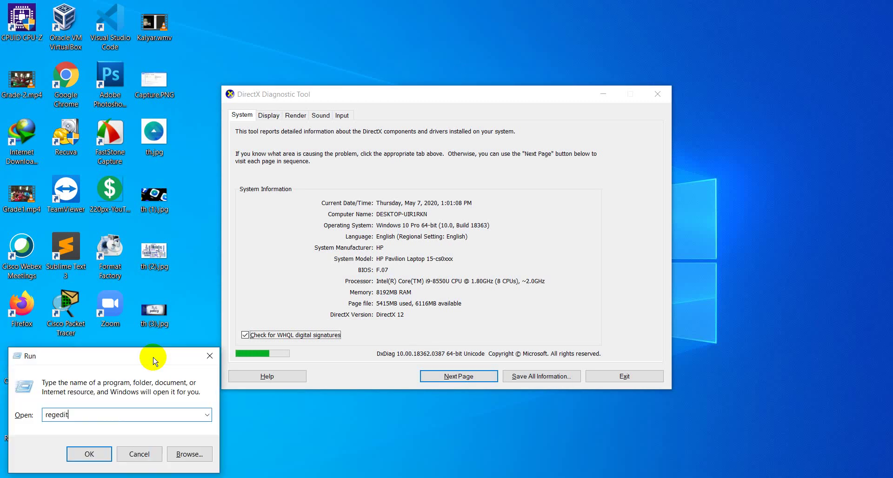
Open Registry Editor and set CentralProcessor key 0's ProcessorNameString to the i7-8550U name.
{"action": "key", "text": "Return"}
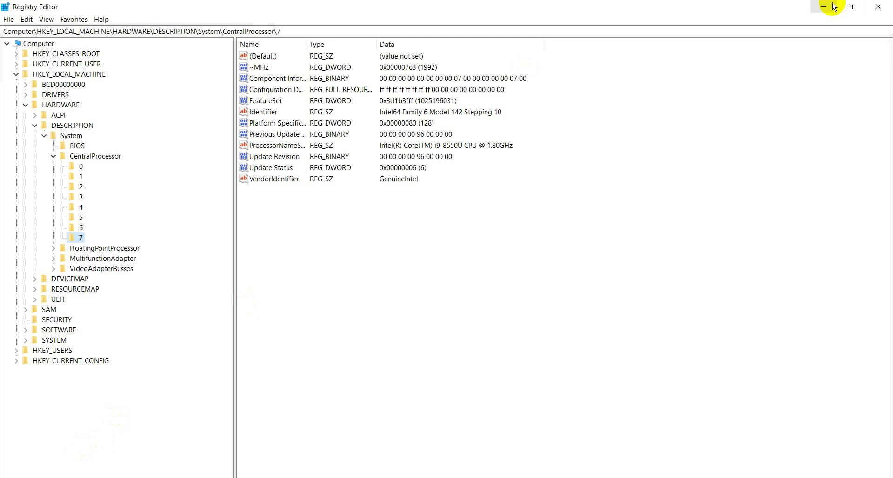
{"action": "key", "text": "super"}
{"action": "type", "text": "re"}
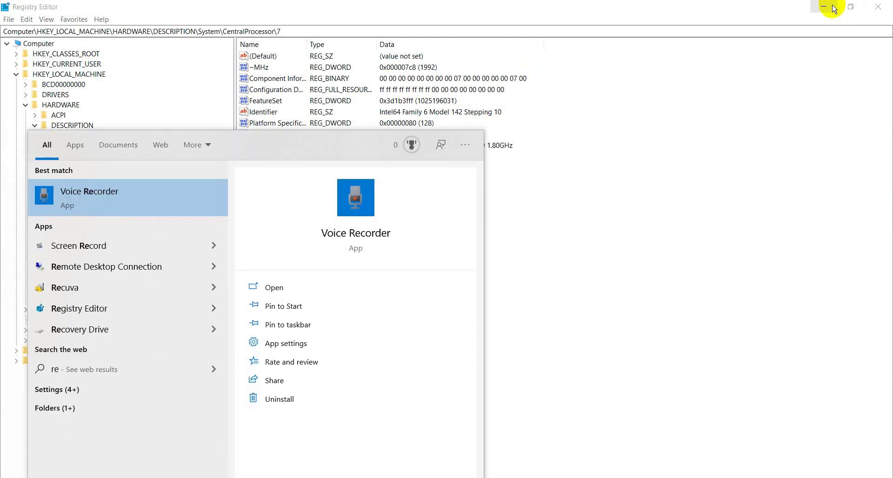
{"action": "type", "text": "gos"}
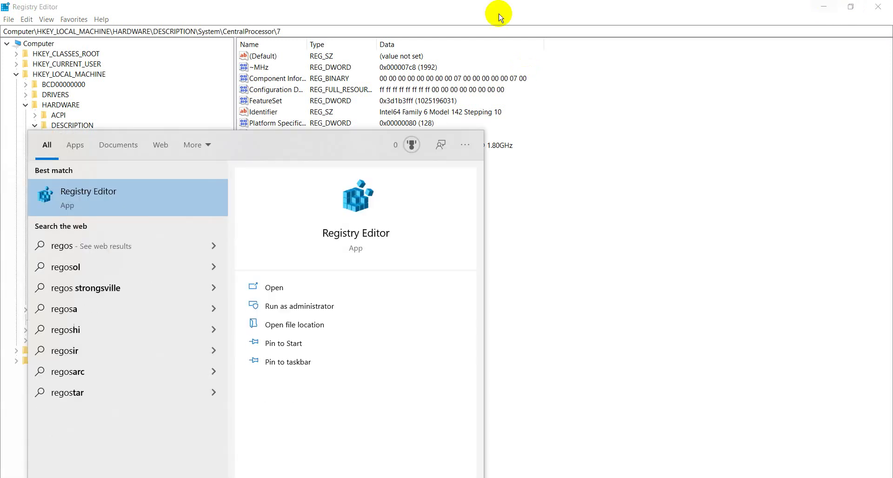
{"action": "left_click", "coordinate": [116, 202]}
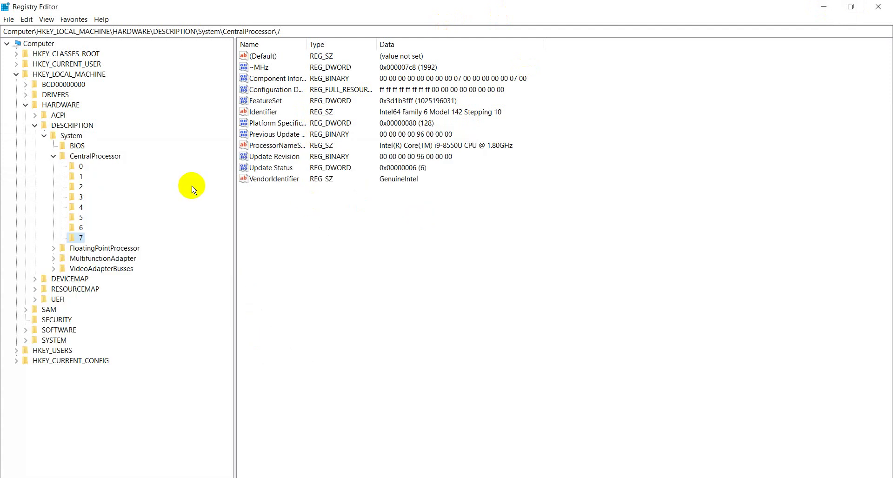
{"action": "left_click", "coordinate": [78, 167]}
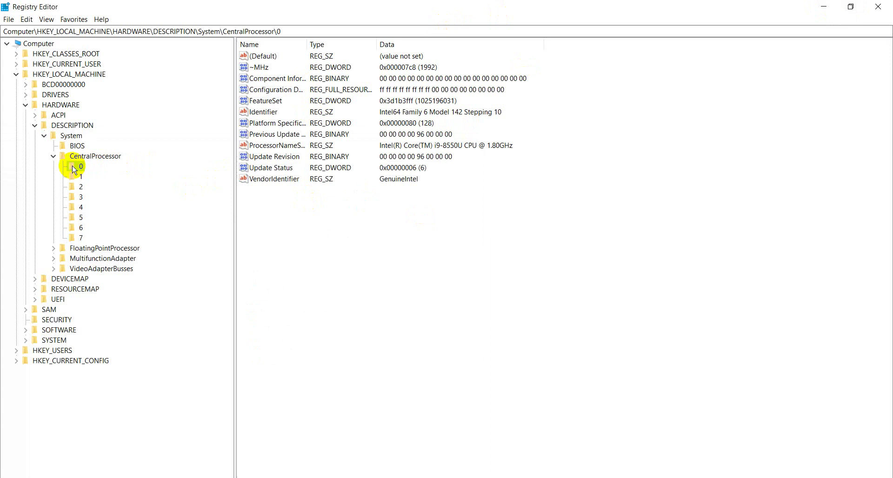
{"action": "double_click", "coordinate": [314, 146]}
{"action": "type", "text": "Intel(R) Core(TM) i7-8550U CPU @ 1.80GHz"}
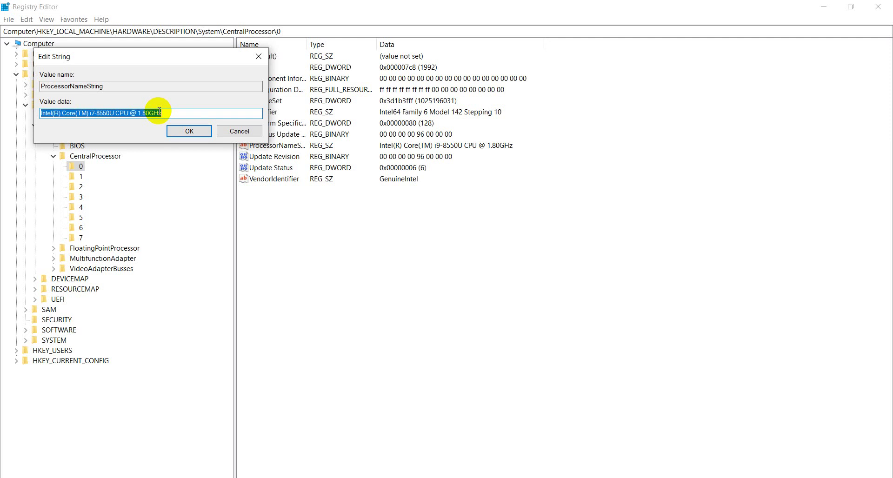
{"action": "left_click", "coordinate": [177, 131]}
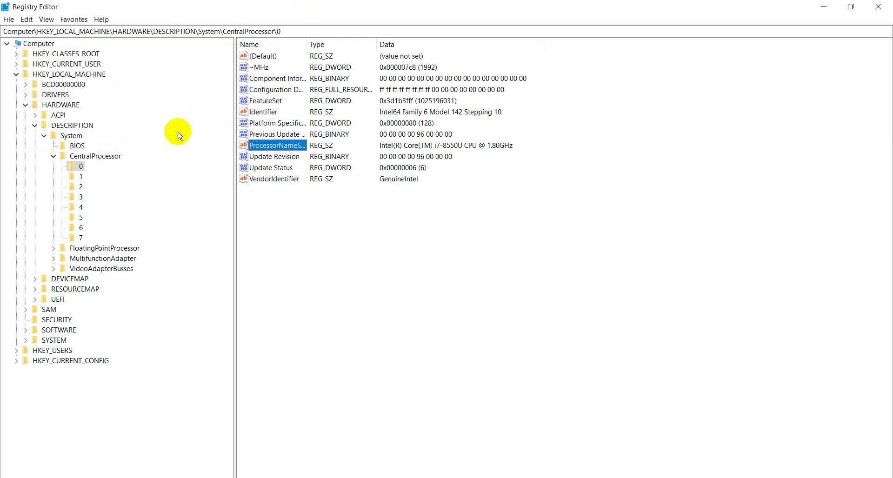
Paste the i7-8550U name into ProcessorNameString of CentralProcessor keys 1 and 2.
{"action": "left_click", "coordinate": [80, 178]}
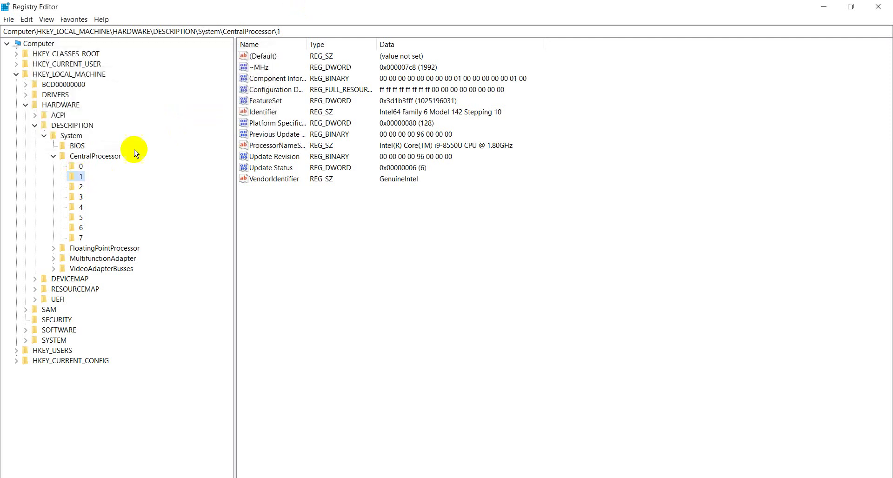
{"action": "double_click", "coordinate": [276, 146]}
{"action": "type", "text": "Intel(R) Core(TM) i7-8550U CPU @ 1.80GHz"}
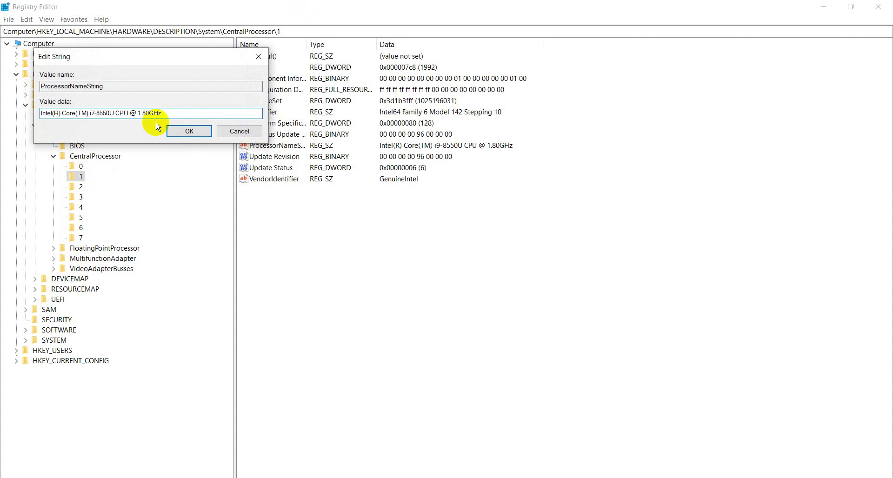
{"action": "key", "text": "Return"}
{"action": "left_click", "coordinate": [80, 187]}
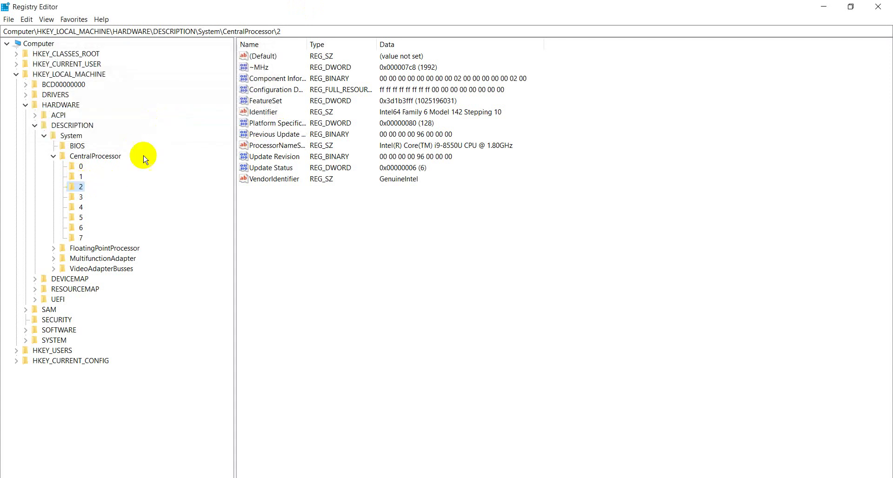
{"action": "double_click", "coordinate": [274, 145]}
{"action": "type", "text": "Intel(R) Core(TM) i7-8550U CPU @ 1.80GHz"}
{"action": "key", "text": "Return"}
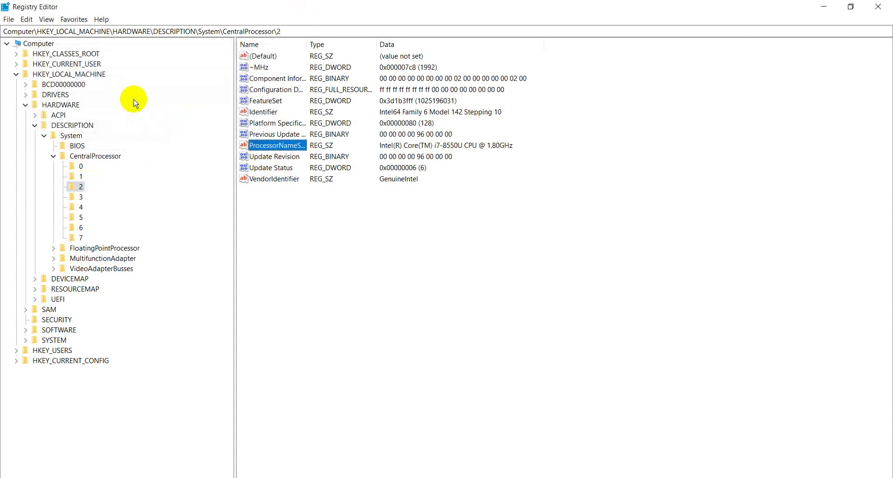
Paste the i7-8550U name into ProcessorNameString of CentralProcessor keys 3 and 4.
{"action": "left_click", "coordinate": [80, 197]}
{"action": "double_click", "coordinate": [275, 146]}
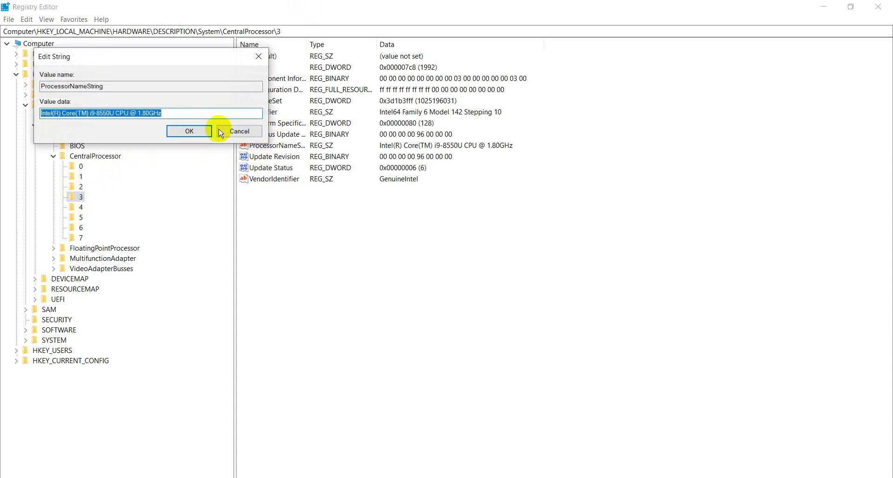
{"action": "type", "text": "Intel(R) Core(TM) i7-8550U CPU @ 1.80GHz"}
{"action": "key", "text": "Return"}
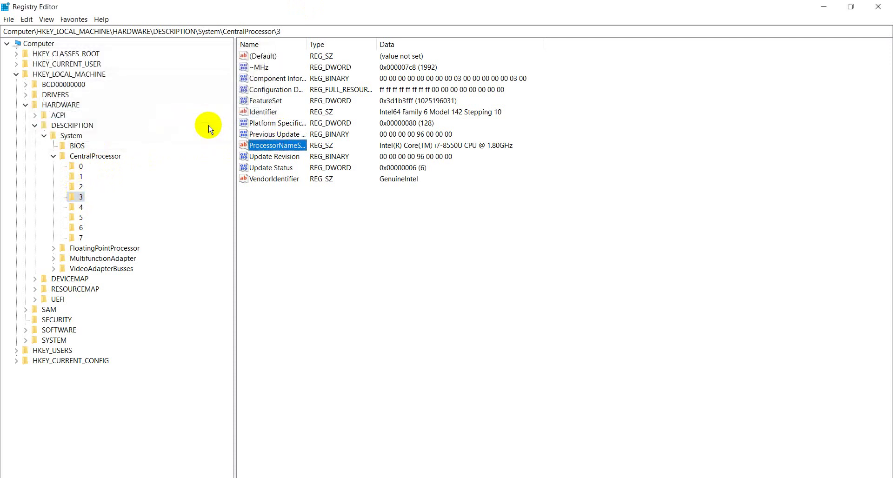
{"action": "left_click", "coordinate": [81, 208]}
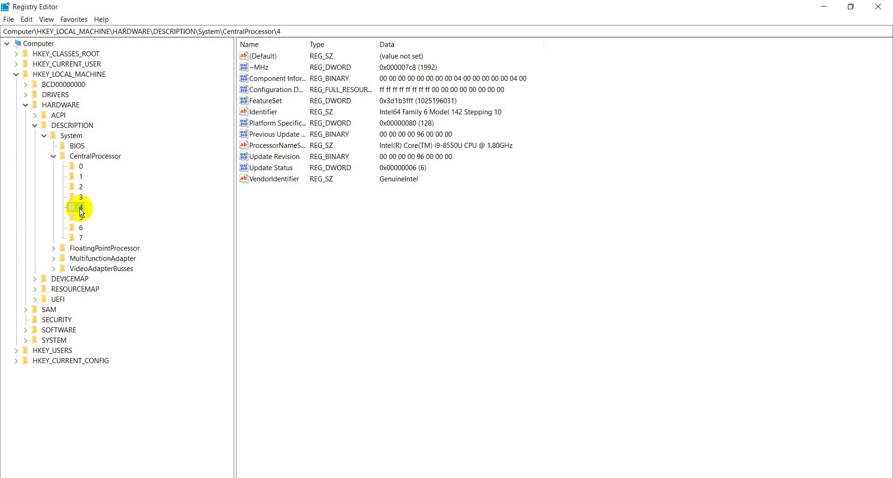
{"action": "double_click", "coordinate": [266, 148]}
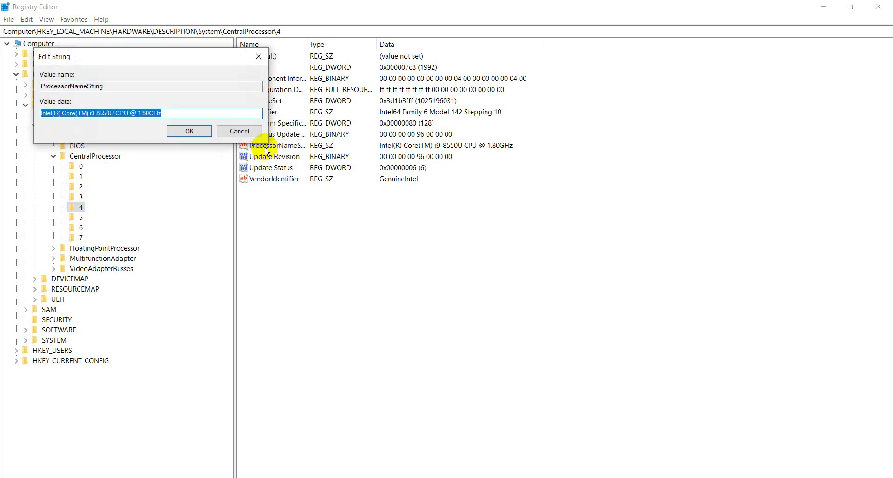
{"action": "type", "text": "Intel(R) Core(TM) i7-8550U CPU @ 1.80GHz"}
{"action": "key", "text": "Return"}
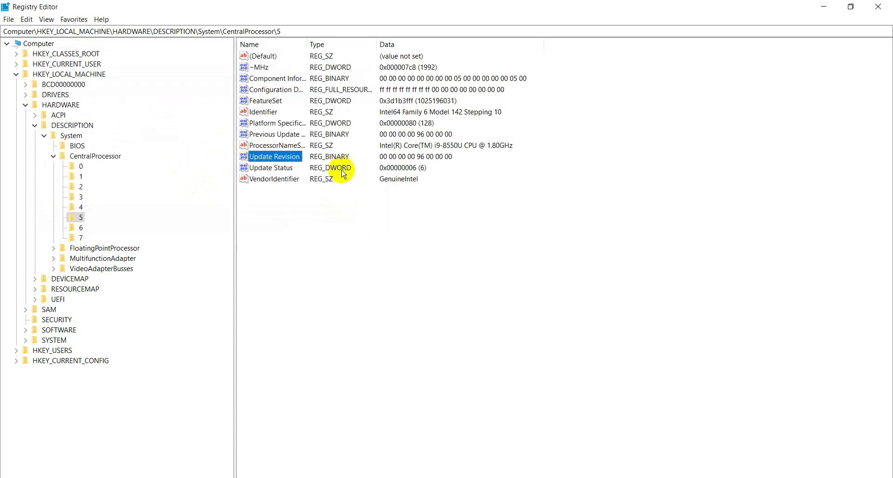
Paste the i7-8550U name into ProcessorNameString of CentralProcessor keys 5, 6 and 7.
{"action": "double_click", "coordinate": [300, 147]}
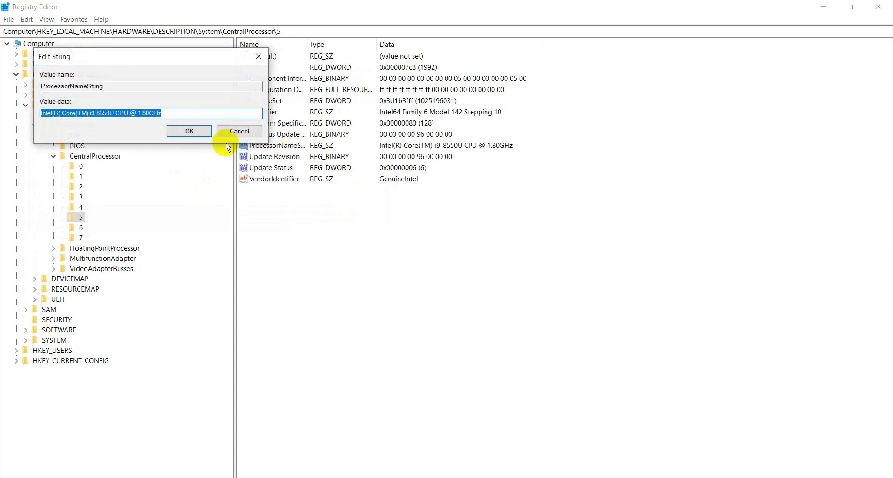
{"action": "type", "text": "Intel(R) Core(TM) i7-8550U CPU @ 1.80GHz"}
{"action": "key", "text": "Return"}
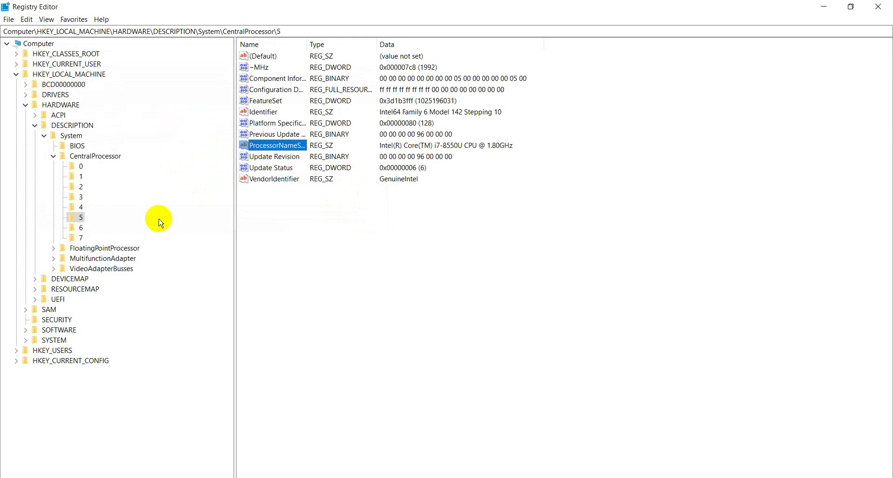
{"action": "left_click", "coordinate": [78, 228]}
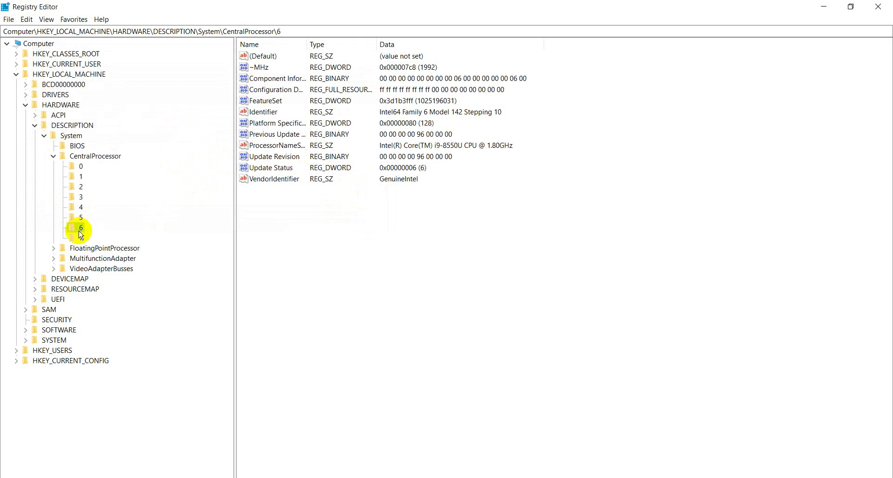
{"action": "double_click", "coordinate": [286, 145]}
{"action": "type", "text": "Intel(R) Core(TM) i7-8550U CPU @ 1.80GHz"}
{"action": "key", "text": "Return"}
{"action": "left_click", "coordinate": [285, 145]}
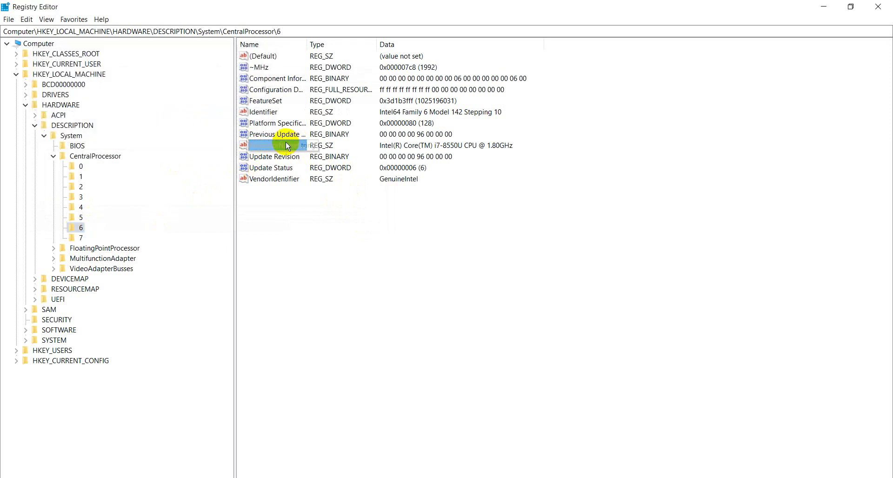
{"action": "left_click", "coordinate": [79, 237]}
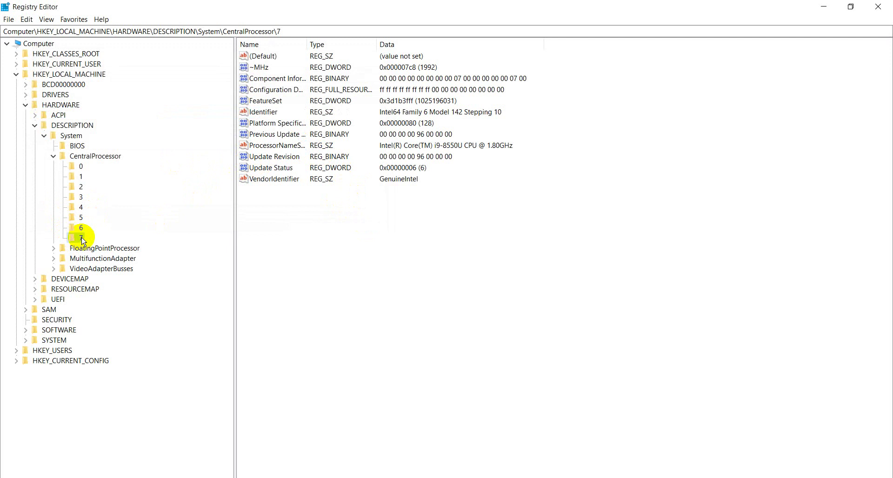
{"action": "double_click", "coordinate": [279, 145]}
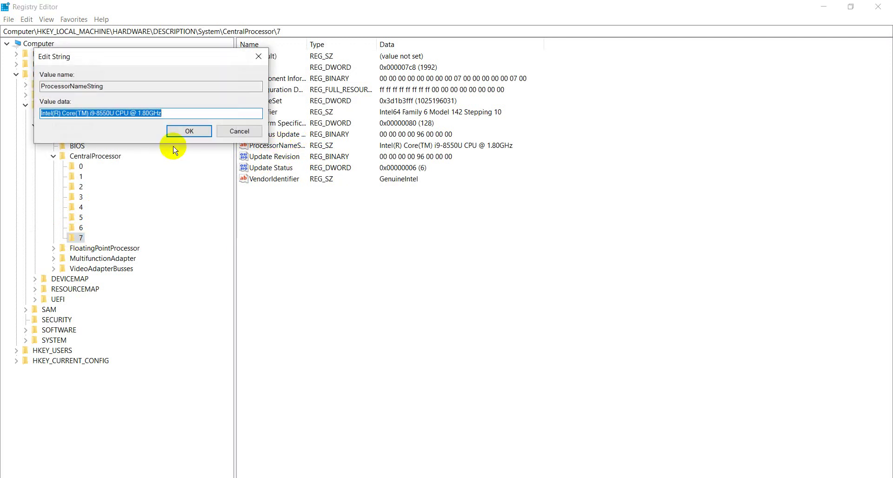
{"action": "type", "text": "Intel(R) Core(TM) i7-8550U CPU @ 1.80GHz"}
{"action": "key", "text": "Return"}
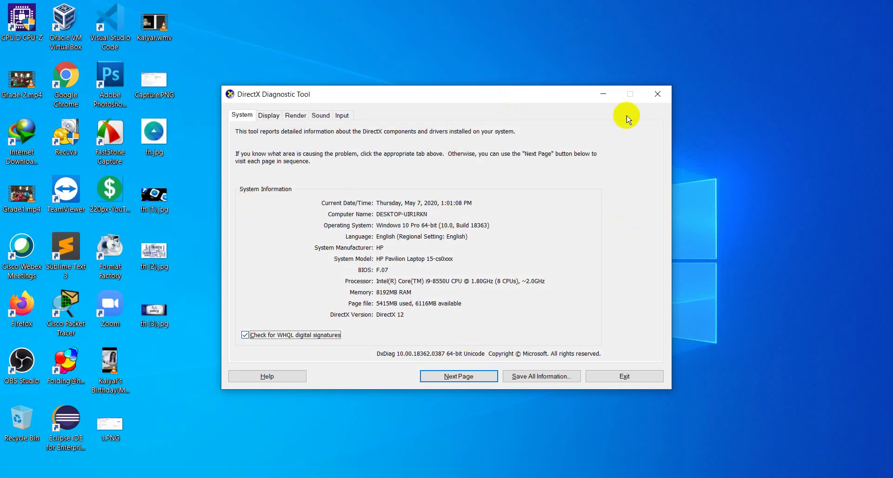
Relaunch dxdiag from the Run box to check the processor now reads i7-8550U.
{"action": "left_click", "coordinate": [657, 94]}
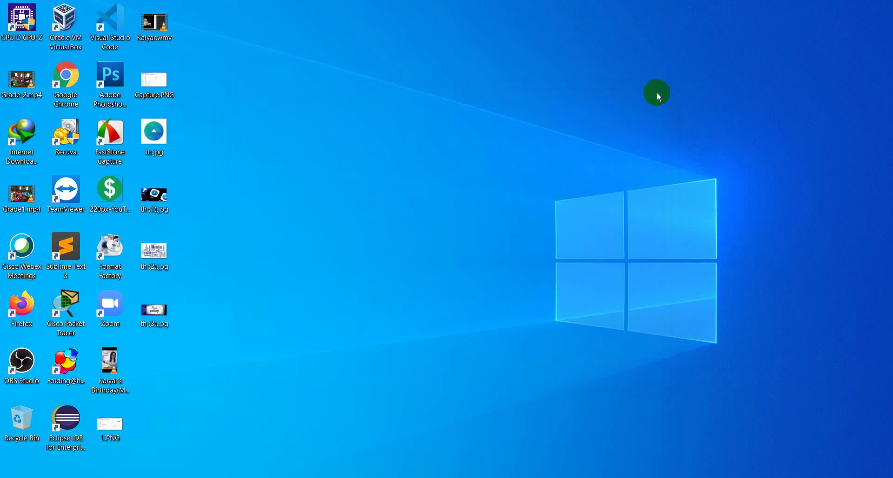
{"action": "key", "text": "super+r"}
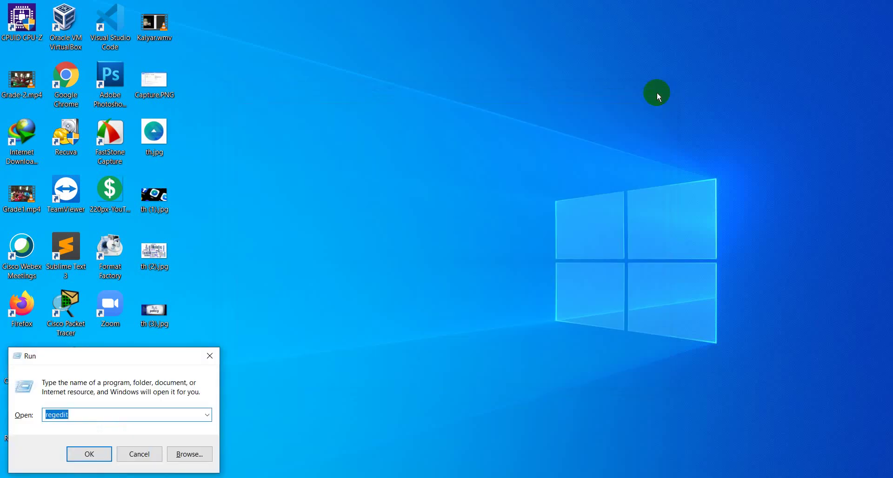
{"action": "type", "text": "dx"}
{"action": "key", "text": "Down"}
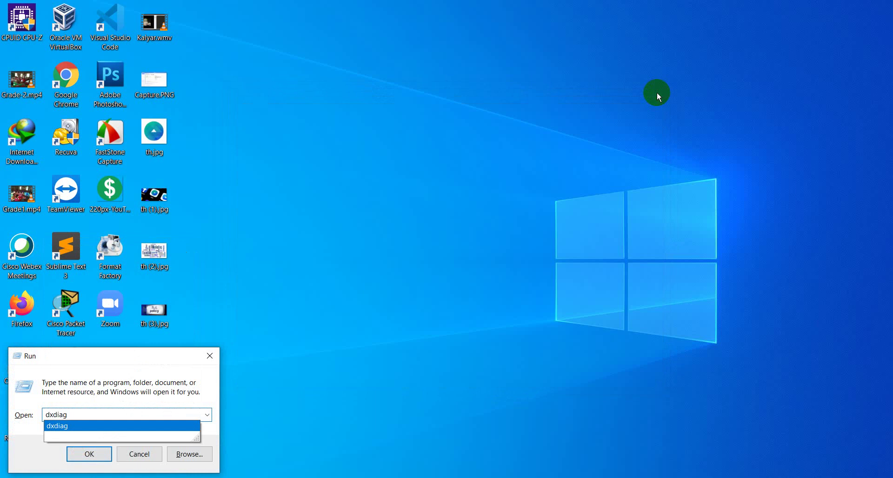
{"action": "type", "text": "\\"}
{"action": "key", "text": "Return"}
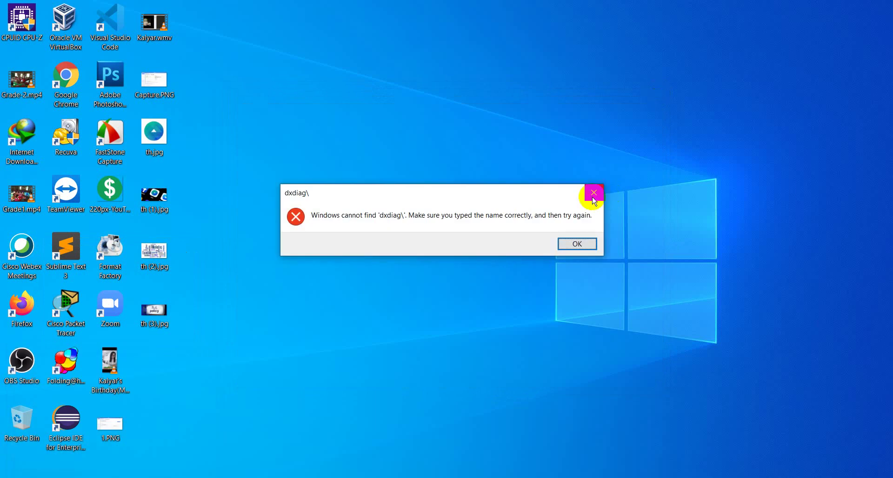
{"action": "left_click", "coordinate": [594, 193]}
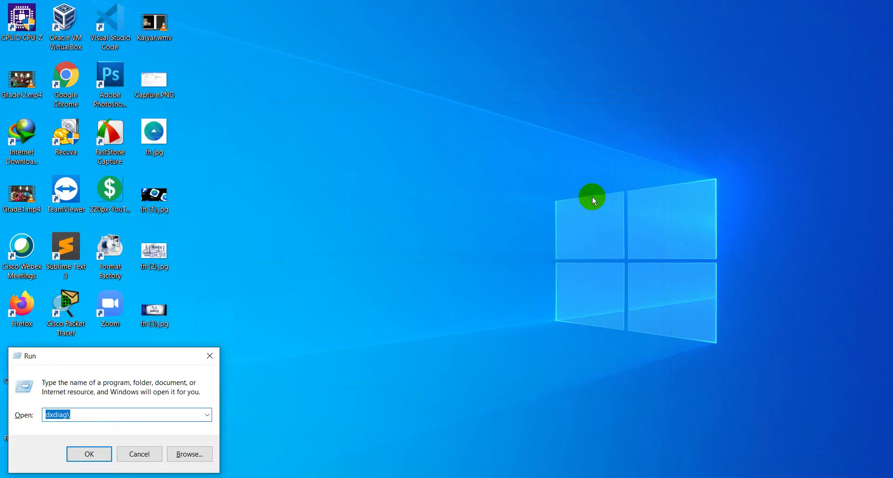
{"action": "key", "text": "Return"}
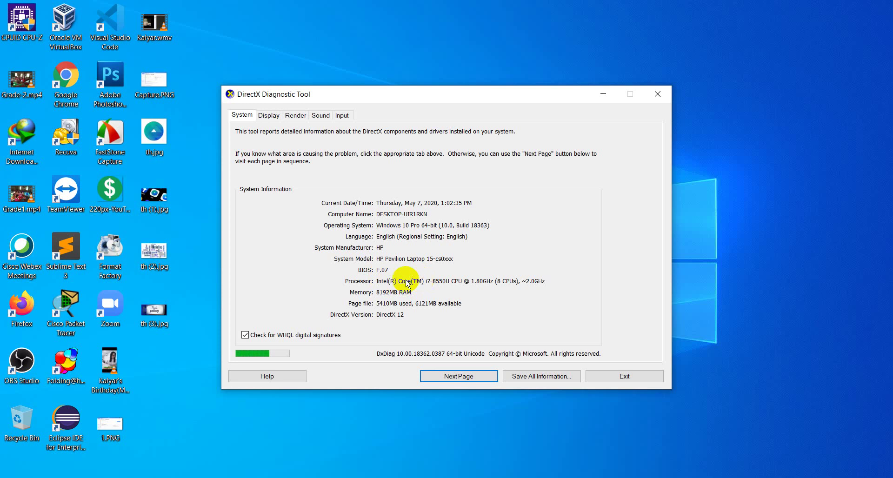
Place CPU-Z beside DxDiag to cross-check Core i7 8550U, then close both windows.
{"action": "double_click", "coordinate": [5, 16]}
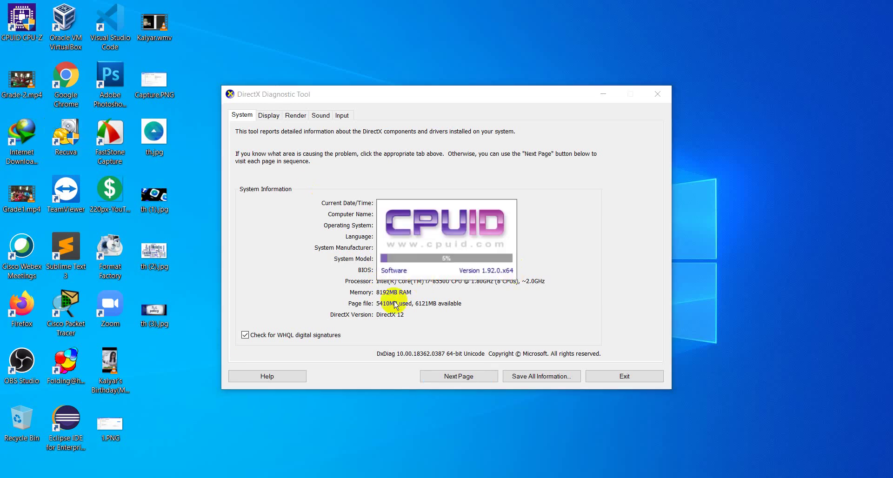
{"action": "right_click", "coordinate": [584, 30]}
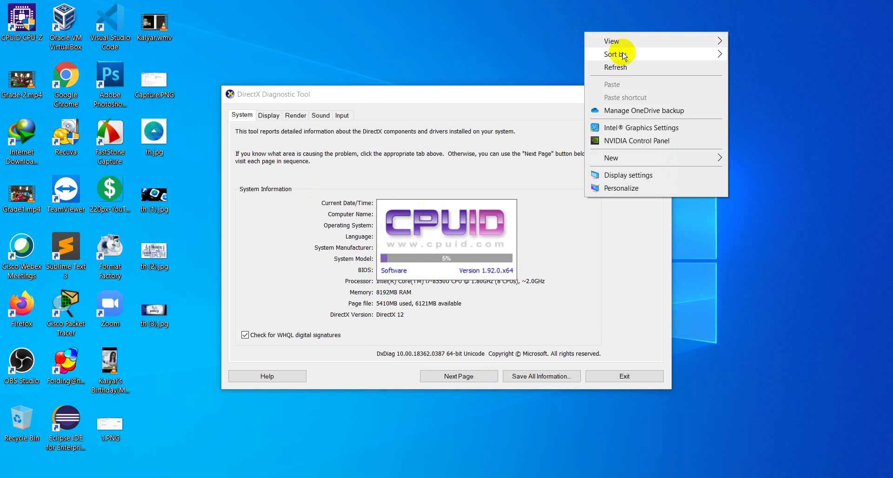
{"action": "left_click", "coordinate": [613, 65]}
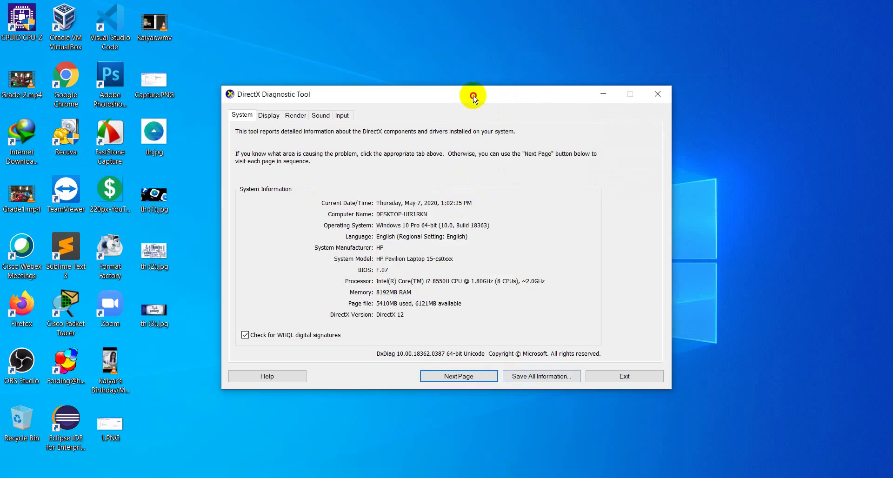
{"action": "left_click_drag", "start_coordinate": [470, 93], "coordinate": [623, 50]}
{"action": "left_click", "coordinate": [367, 136]}
{"action": "left_click_drag", "start_coordinate": [366, 136], "coordinate": [246, 77]}
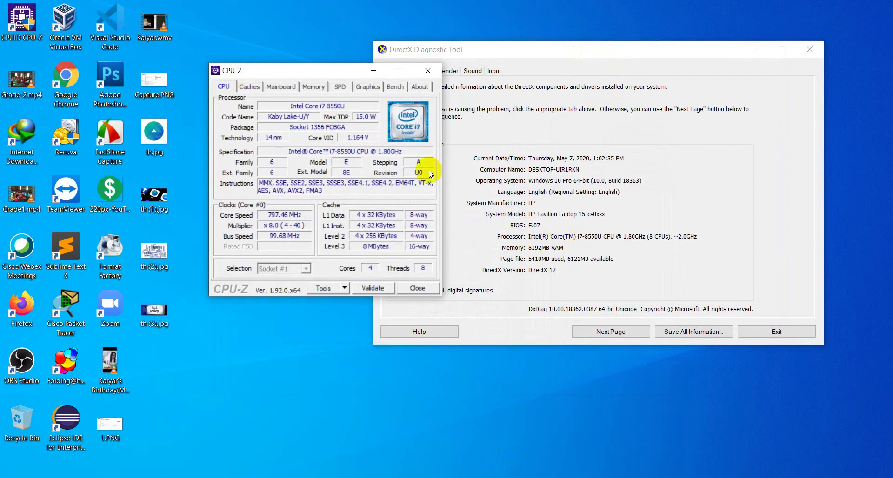
{"action": "left_click", "coordinate": [427, 71]}
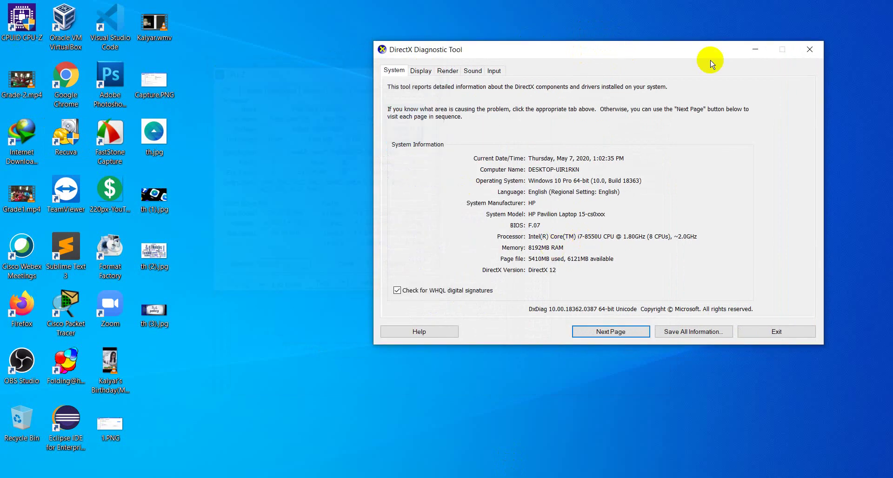
{"action": "left_click", "coordinate": [816, 57]}
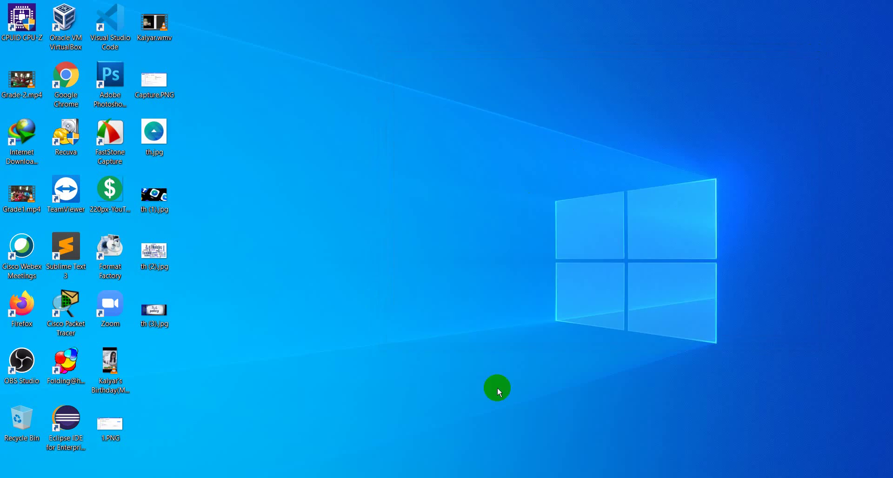
{"action": "left_click", "coordinate": [739, 477]}
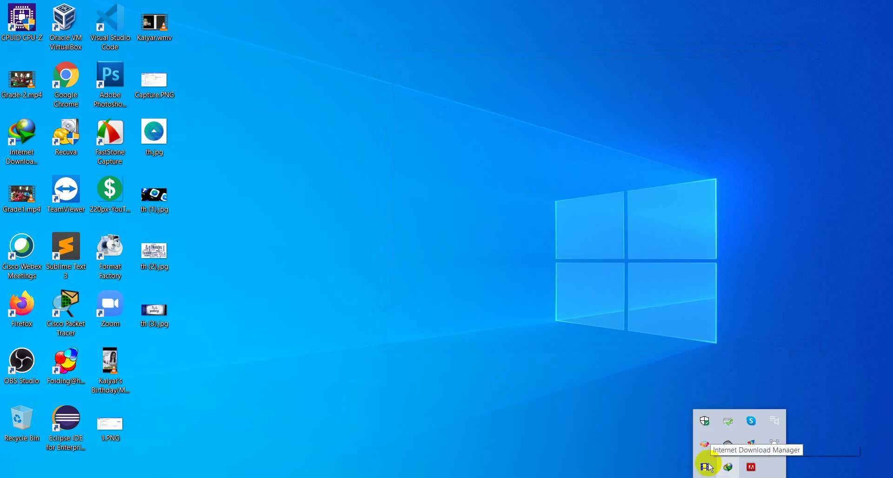